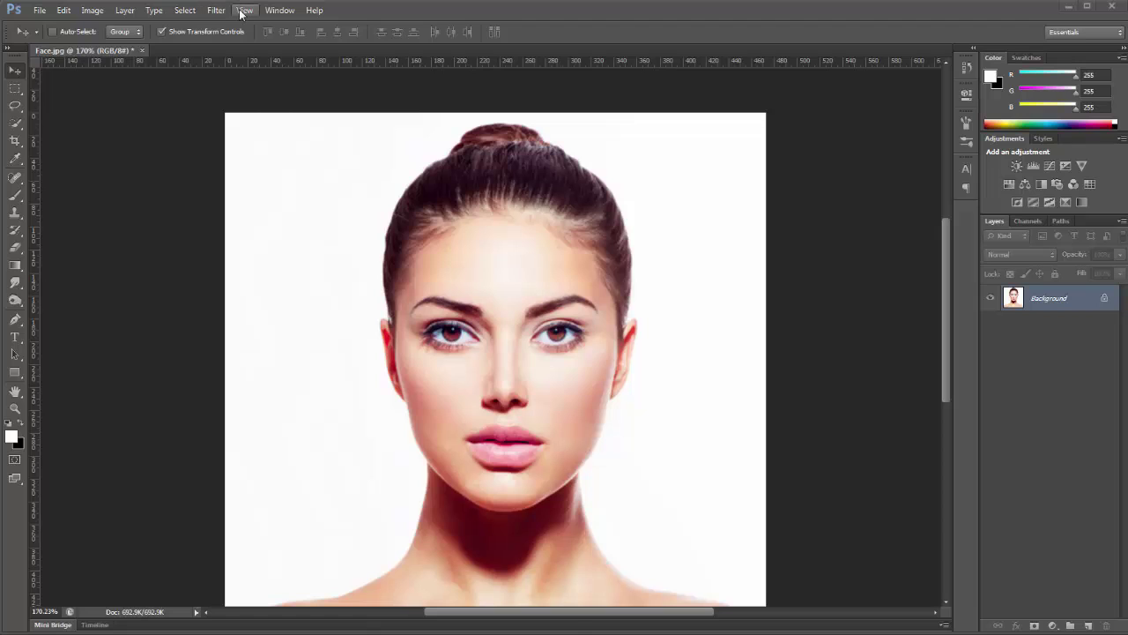
# - Show the portrait at actual pixels and open the recent file Lion.JPG
pyautogui.click(243, 11)
pyautogui.click(280, 143)
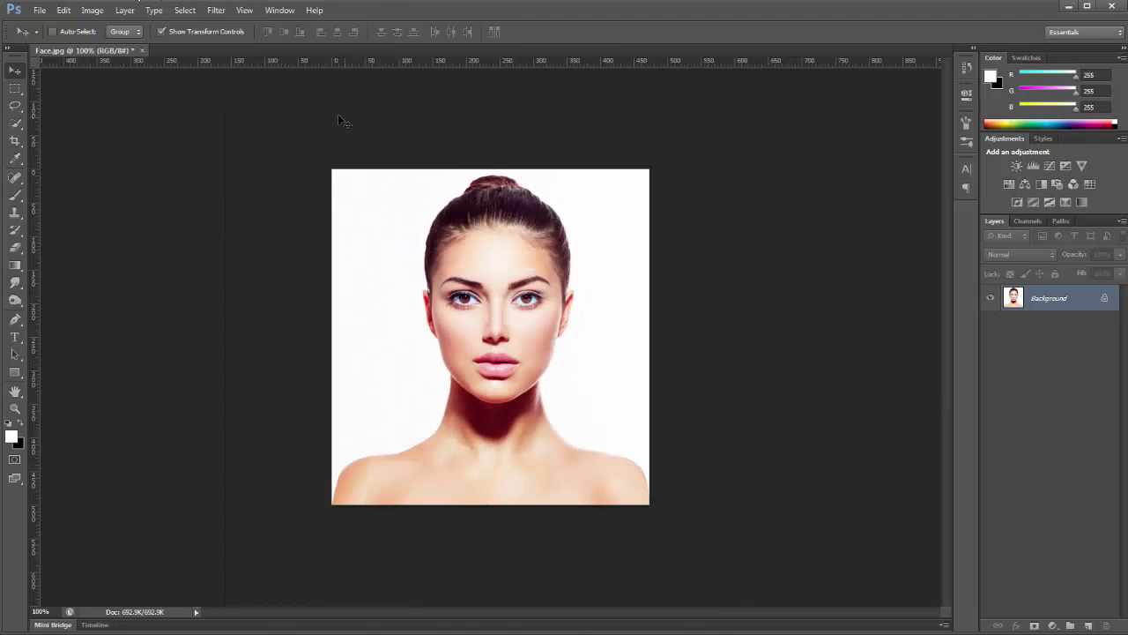
pyautogui.click(37, 9)
pyautogui.moveTo(88, 102)
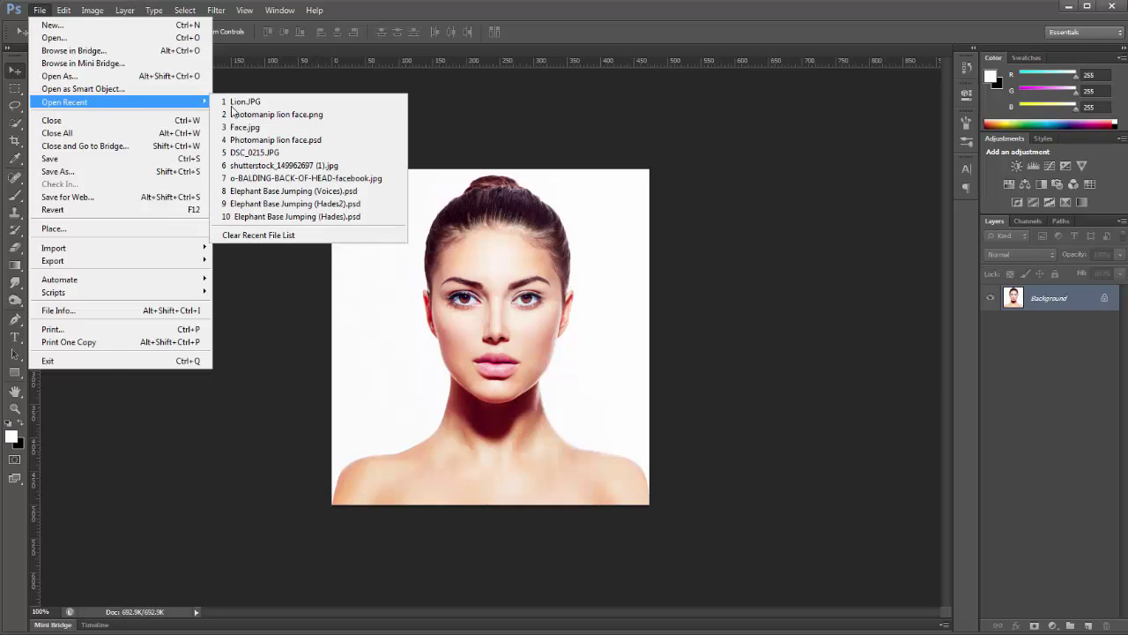
pyautogui.click(315, 106)
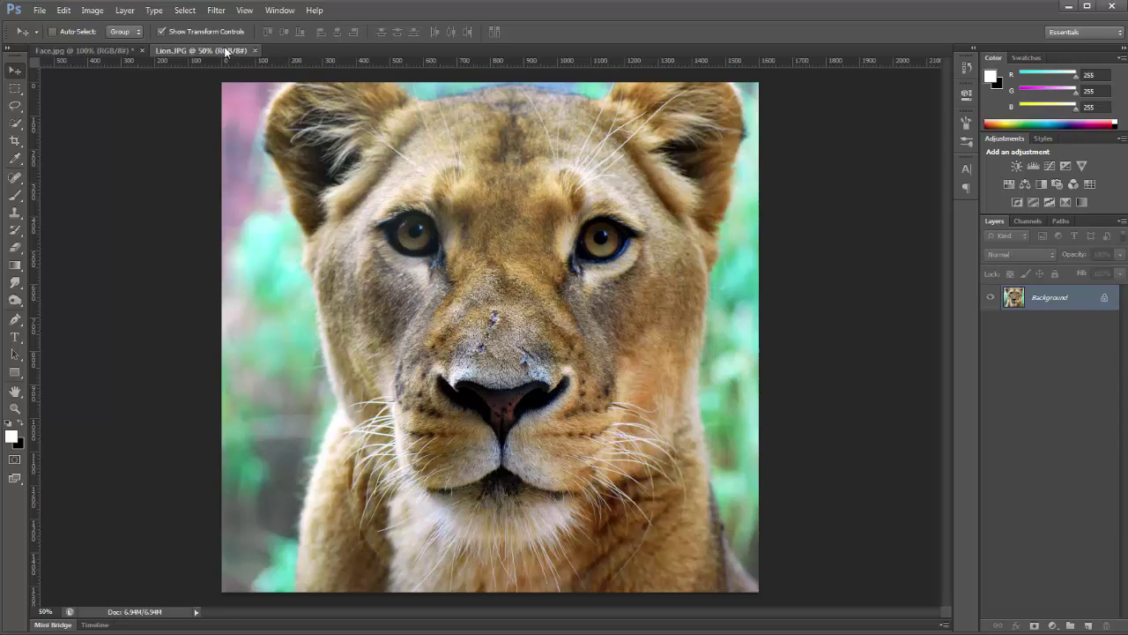
# - Copy the lion photo into Face.jpg as a new layer and close the Lion.JPG document
pyautogui.moveTo(227, 50); pyautogui.dragTo(527, 156)
pyautogui.moveTo(552, 301); pyautogui.dragTo(370, 278)
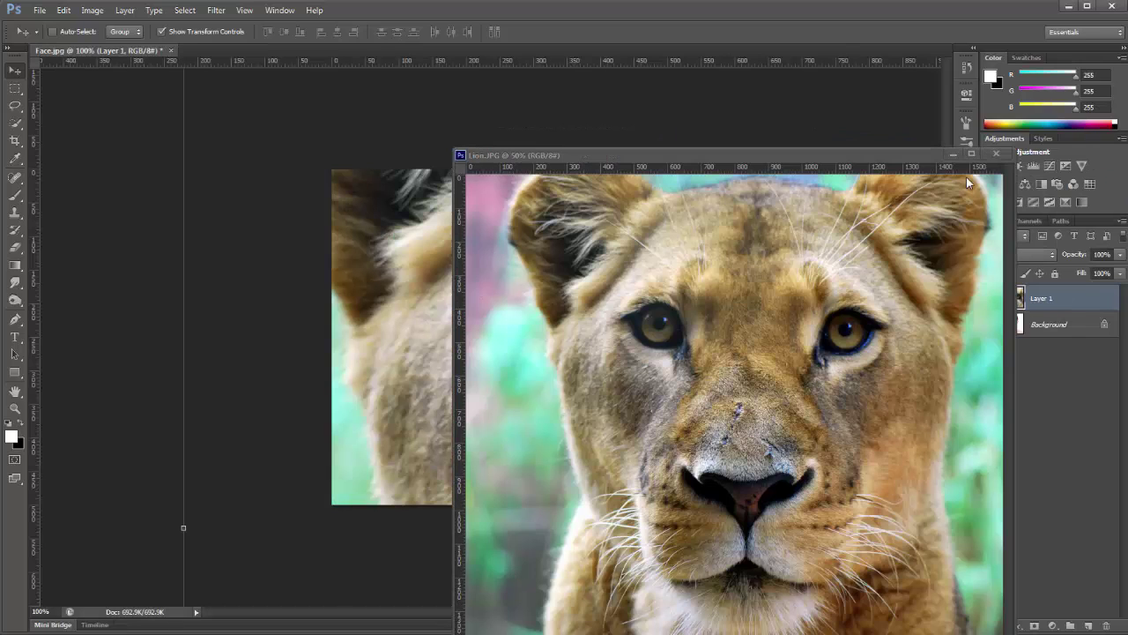
pyautogui.click(997, 154)
# - Lower the lion layer's opacity to 39% and reposition the layer over the woman's portrait
pyautogui.moveTo(236, 127); pyautogui.dragTo(210, 231)
pyautogui.moveTo(1075, 255); pyautogui.dragTo(1033, 258)
pyautogui.moveTo(763, 411); pyautogui.dragTo(568, 297)
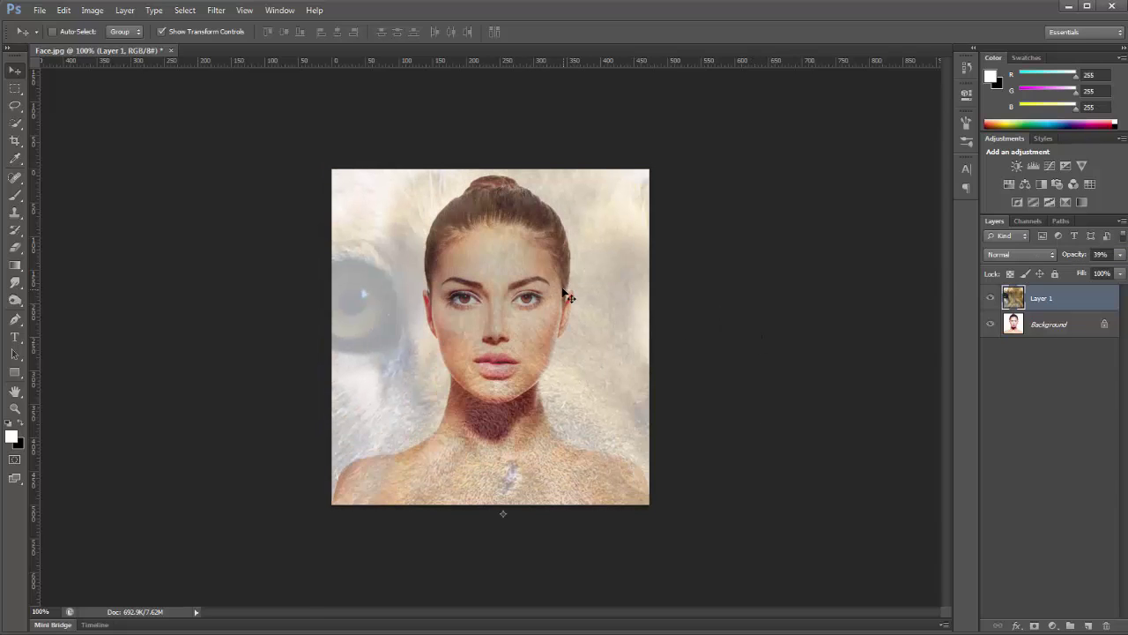
# - Scale the lion layer proportionally to about 42% and move it over the woman's head
pyautogui.scroll(-3, 566, 288)
pyautogui.moveTo(775, 164); pyautogui.dragTo(453, 468)
pyautogui.moveTo(417, 529); pyautogui.dragTo(557, 332)
pyautogui.scroll(3, 556, 331)
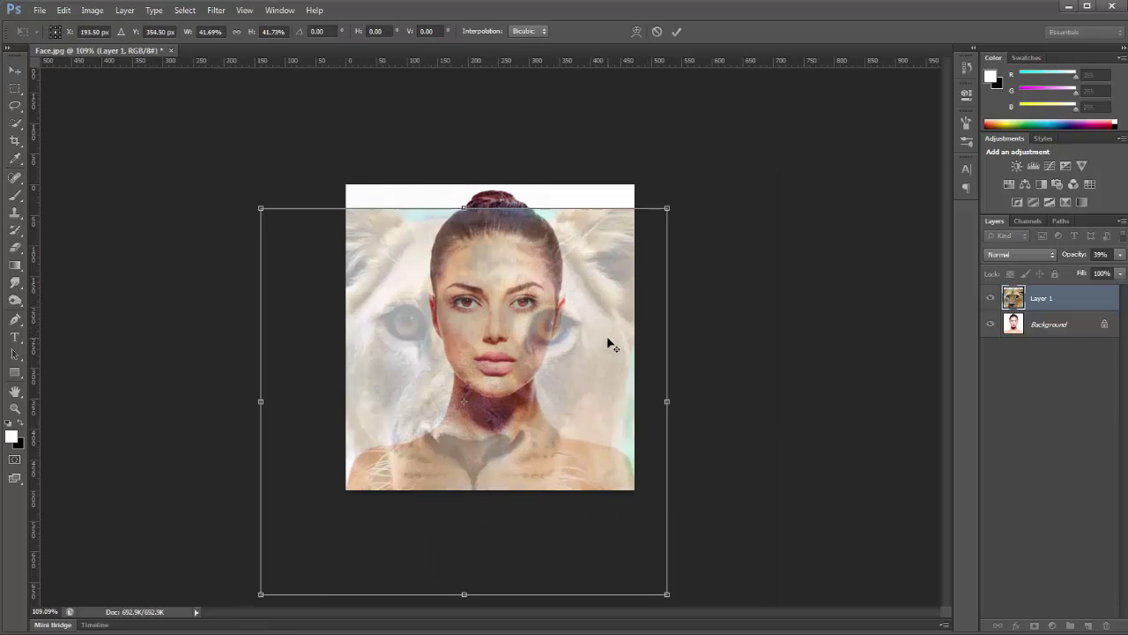
pyautogui.moveTo(545, 396); pyautogui.dragTo(580, 349)
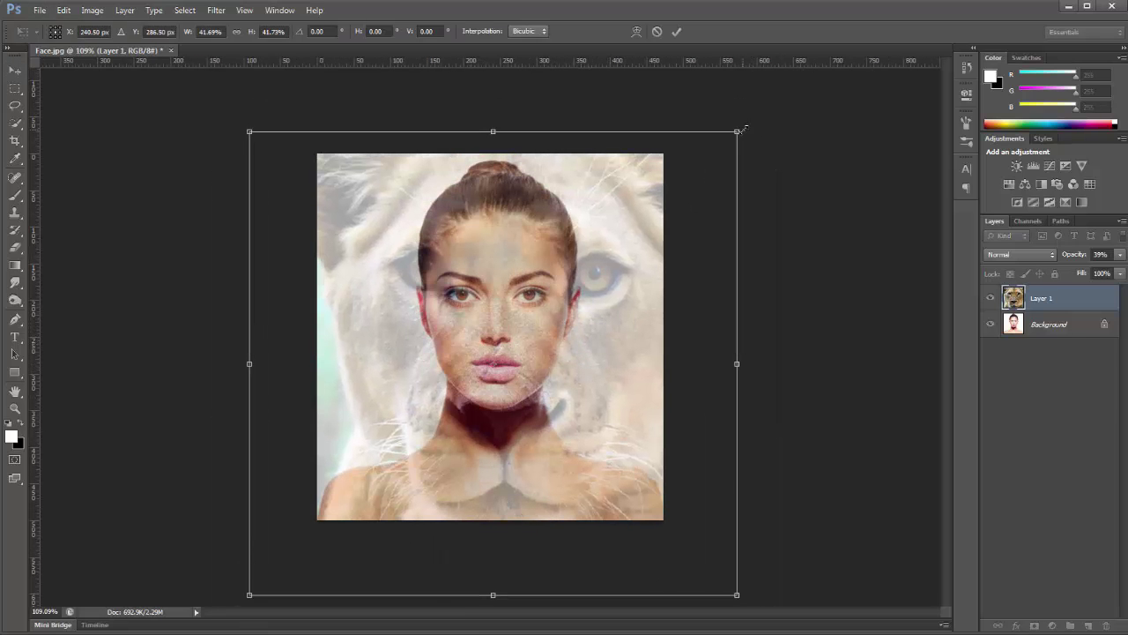
# - Shrink the lion layer proportionally to about 18% and align its eyes with the woman's eyes
pyautogui.moveTo(742, 130); pyautogui.dragTo(567, 290)
pyautogui.moveTo(432, 423); pyautogui.dragTo(508, 360)
pyautogui.moveTo(561, 317); pyautogui.dragTo(567, 296)
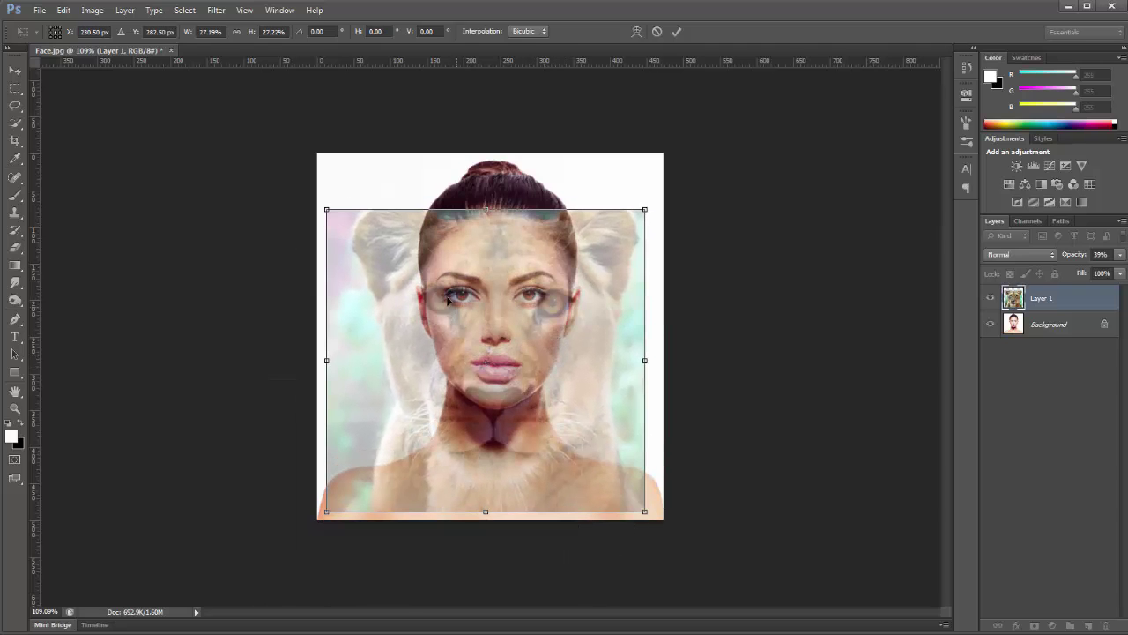
pyautogui.moveTo(642, 213); pyautogui.dragTo(576, 259)
pyautogui.moveTo(498, 369); pyautogui.dragTo(517, 343)
pyautogui.moveTo(610, 222); pyautogui.dragTo(585, 245)
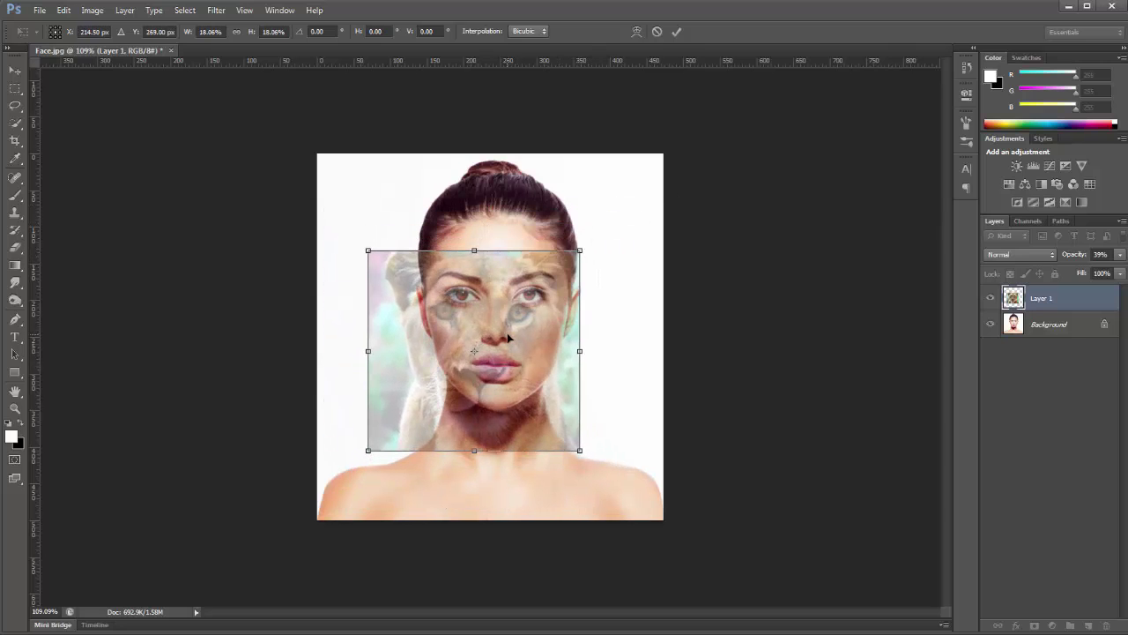
pyautogui.moveTo(509, 336); pyautogui.dragTo(525, 322)
# - Fine-tune the lion layer to about 17.4% scale, match its features to the woman's face, and apply the transformation
pyautogui.scroll(5, 555, 308)
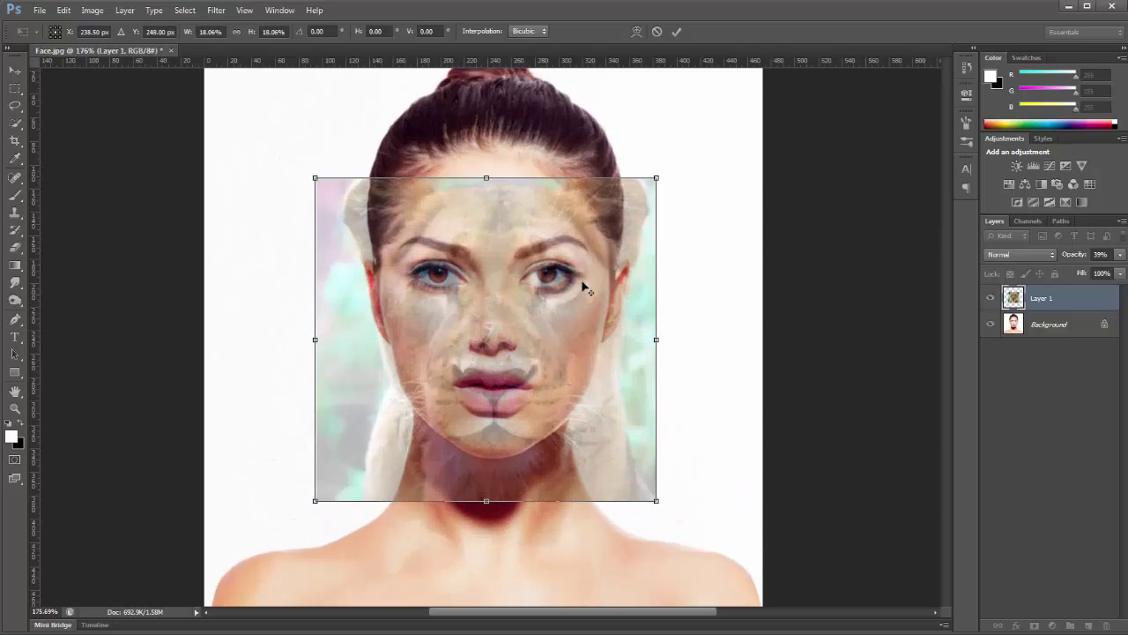
pyautogui.moveTo(657, 177); pyautogui.dragTo(644, 188)
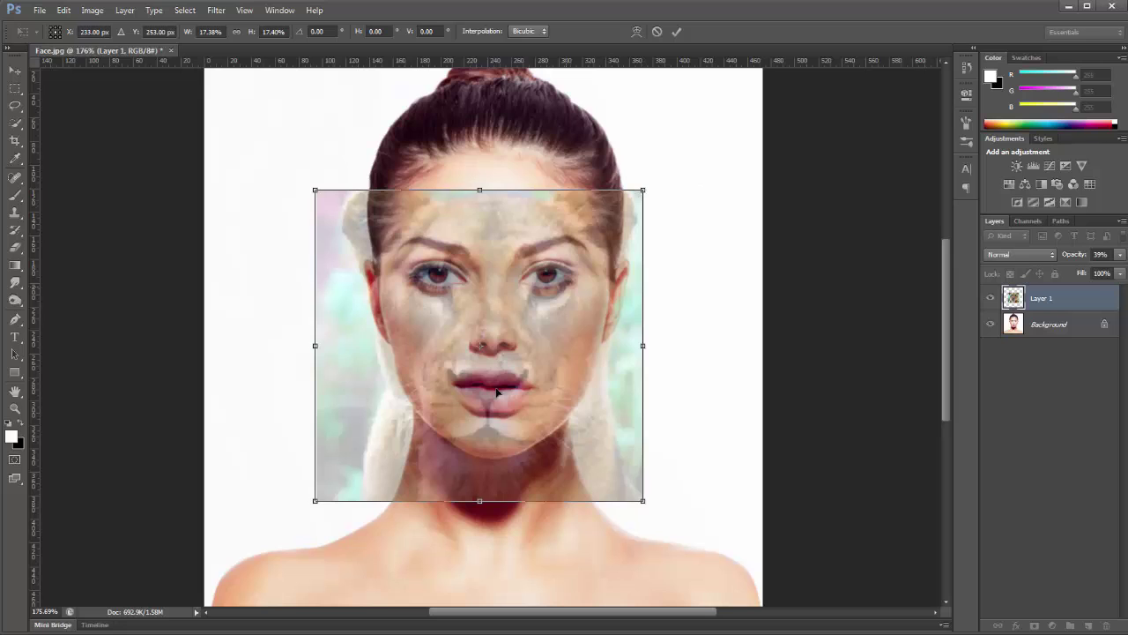
pyautogui.moveTo(497, 398); pyautogui.dragTo(496, 388)
pyautogui.click(15, 70)
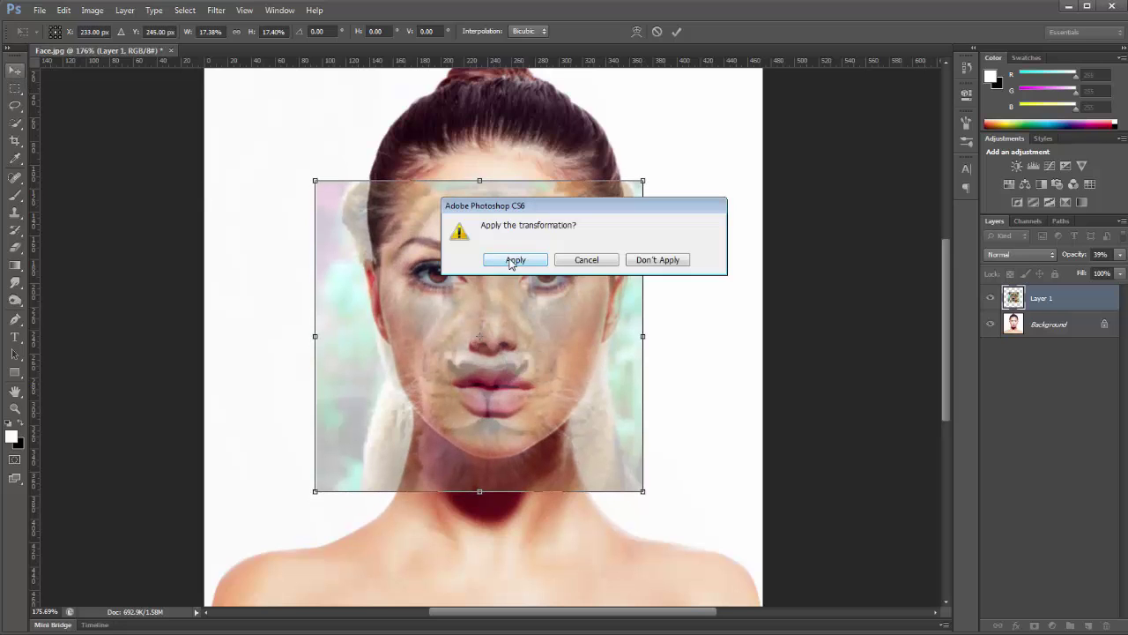
pyautogui.click(514, 257)
# - Hide the transform controls at actual-pixels view and restore the lion layer's opacity to 100%
pyautogui.click(244, 10)
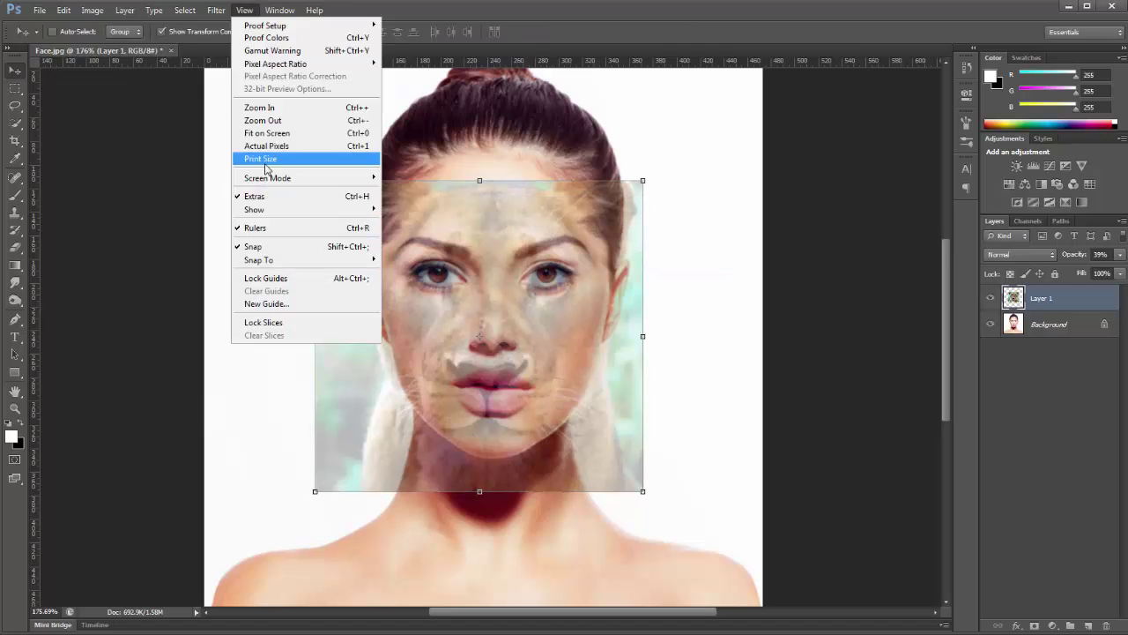
pyautogui.click(273, 146)
pyautogui.click(161, 32)
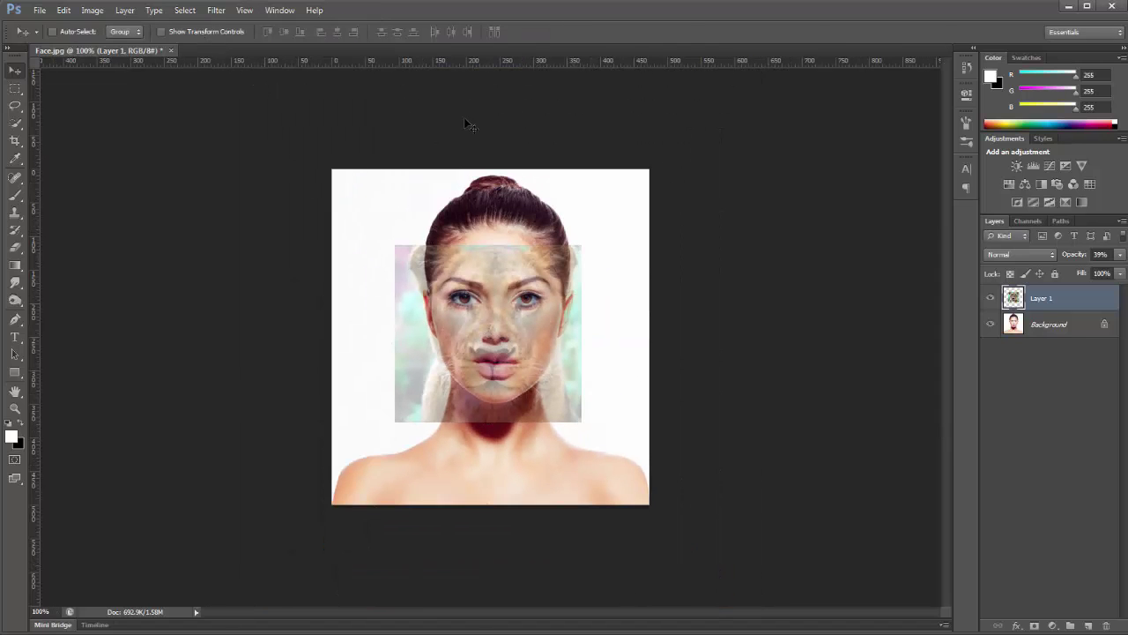
pyautogui.moveTo(1068, 256); pyautogui.dragTo(1124, 257)
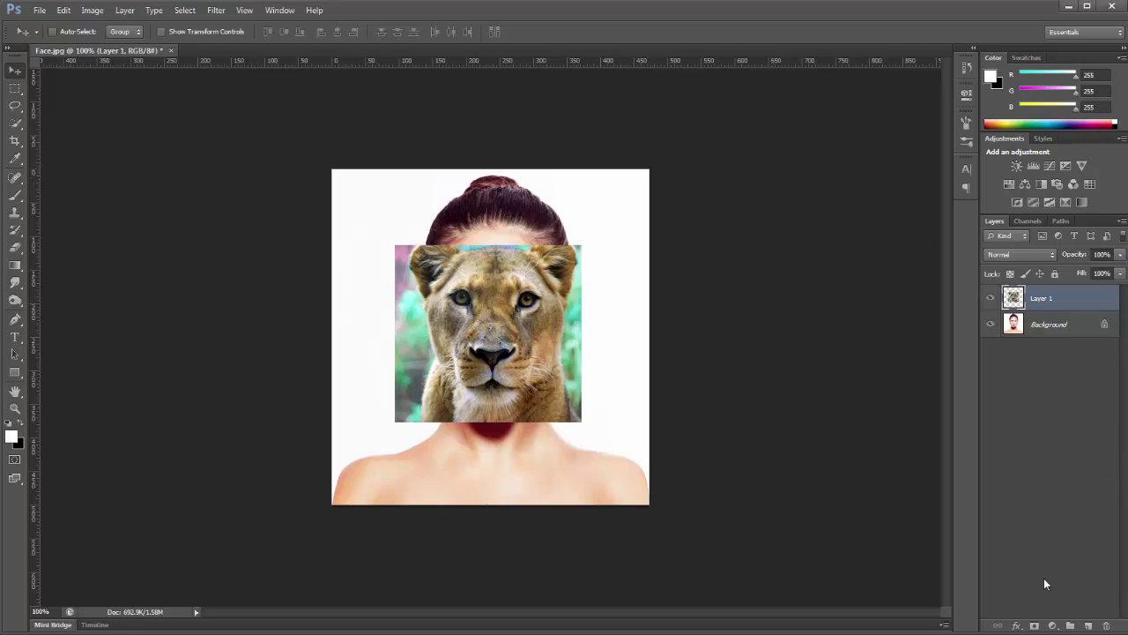
# - Add a layer mask to the lion layer and activate the Brush tool for masking
pyautogui.click(1035, 626)
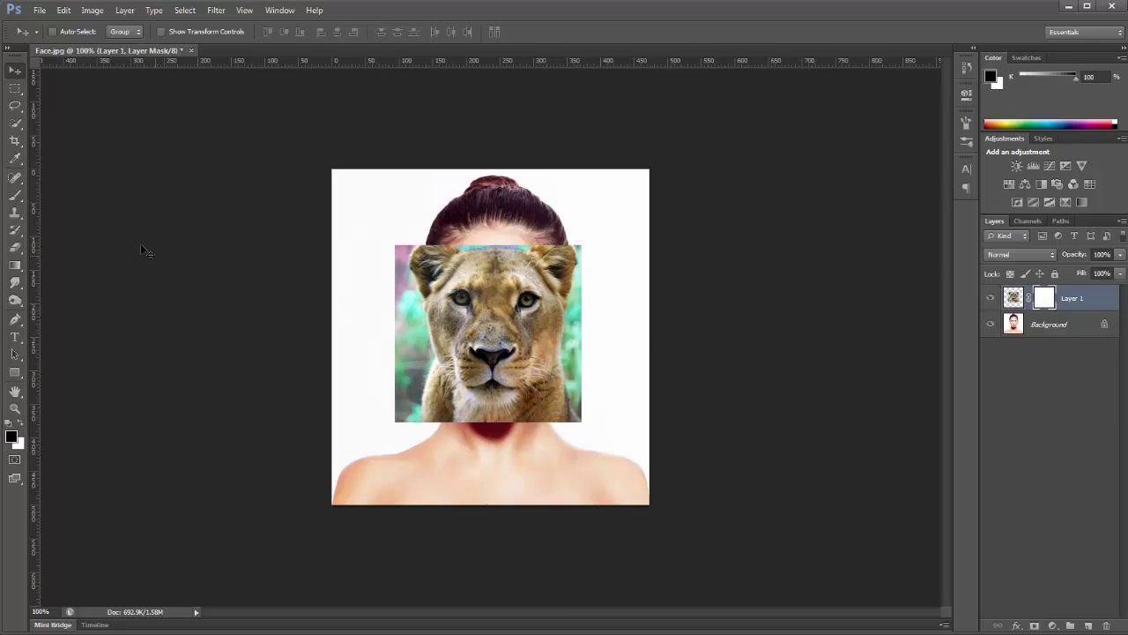
pyautogui.click(14, 197)
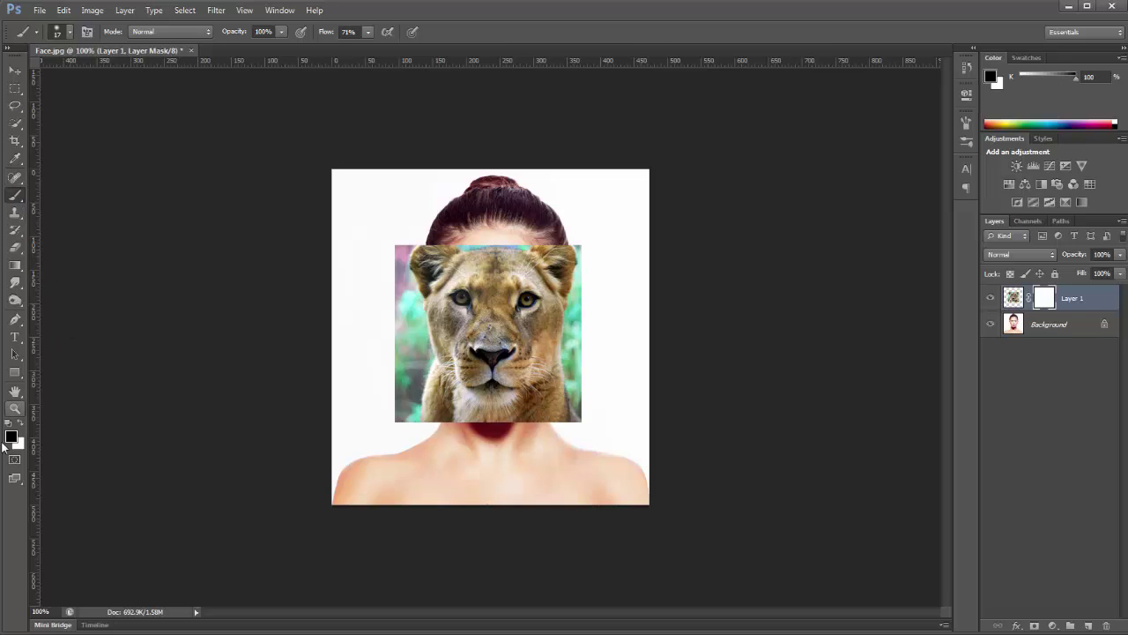
pyautogui.scroll(5, 698, 187)
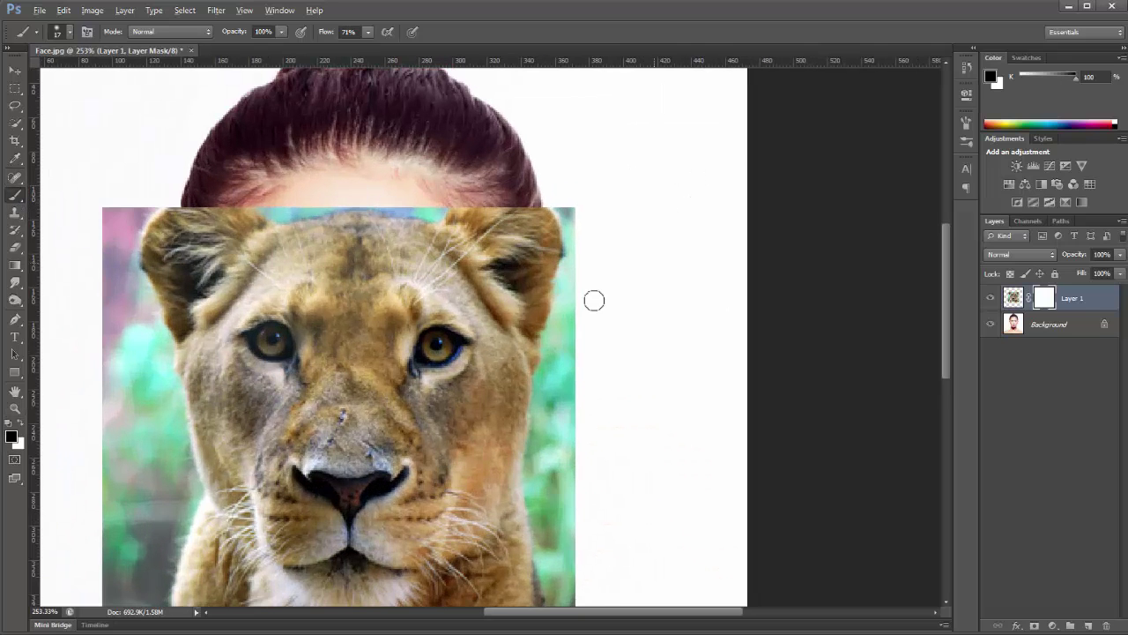
pyautogui.scroll(-3, 596, 256)
# - Test the mask by painting black over the lion's right-hand ear and restoring it with white
pyautogui.moveTo(585, 209)
pyautogui.mouseDown()
pyautogui.moveTo(567, 230)
pyautogui.moveTo(574, 215)
pyautogui.moveTo(565, 292)
pyautogui.moveTo(570, 269)
pyautogui.moveTo(557, 273)
pyautogui.moveTo(499, 217)
pyautogui.moveTo(506, 244)
pyautogui.mouseUp()
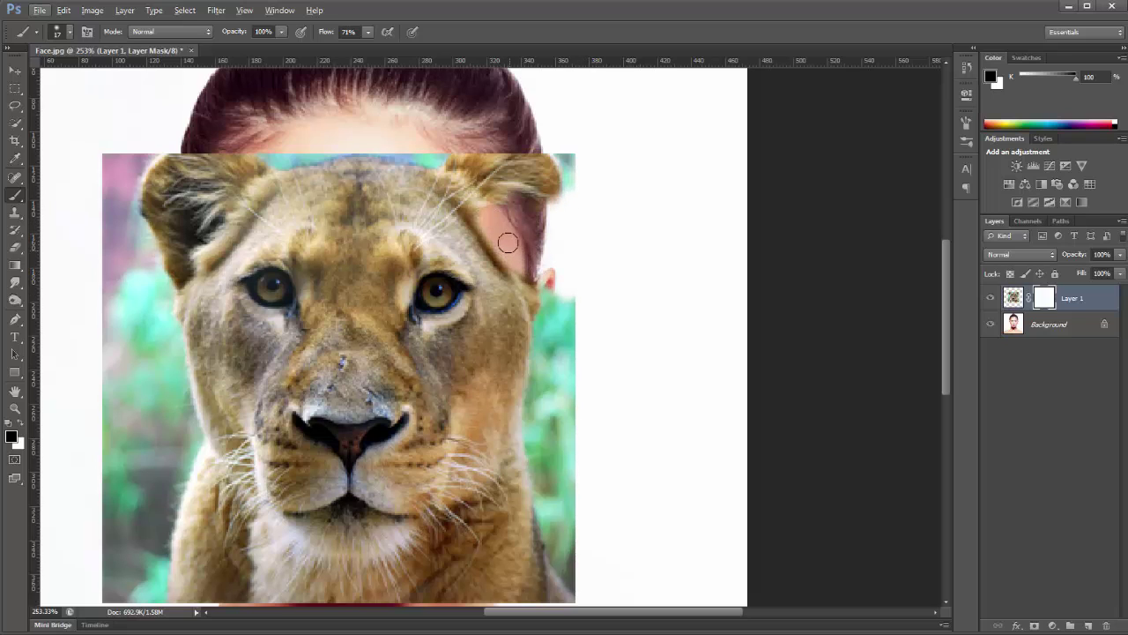
pyautogui.click(24, 425)
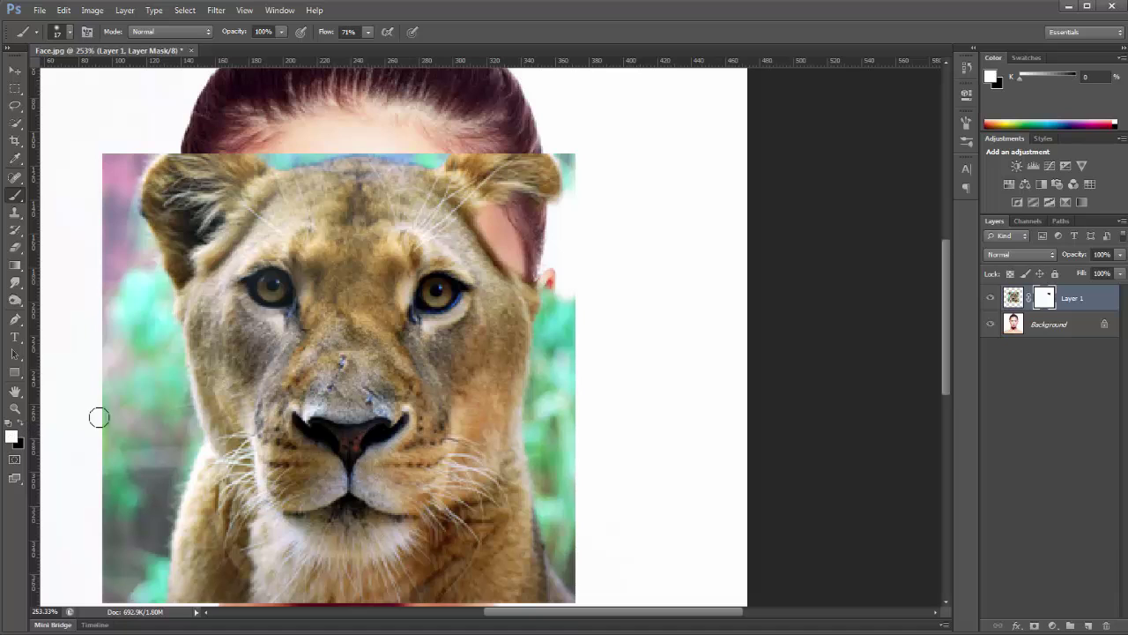
pyautogui.moveTo(520, 246)
pyautogui.mouseDown()
pyautogui.moveTo(484, 191)
pyautogui.moveTo(508, 260)
pyautogui.moveTo(550, 252)
pyautogui.moveTo(557, 220)
pyautogui.mouseUp()
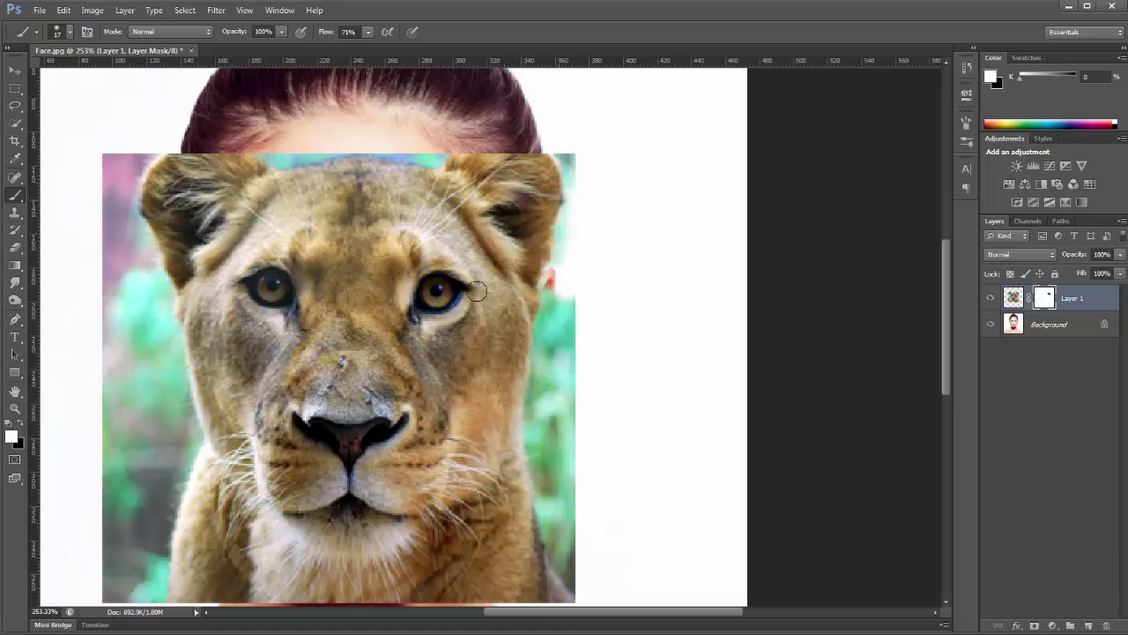
# - Switch the brush colour to black and set a soft brush of 44 px with 8% hardness, undoing the trial stroke
pyautogui.click(21, 426)
pyautogui.rightClick(534, 253)
pyautogui.click(587, 289)
pyautogui.moveTo(522, 188)
pyautogui.mouseDown()
pyautogui.moveTo(490, 193)
pyautogui.moveTo(545, 231)
pyautogui.moveTo(490, 210)
pyautogui.moveTo(542, 319)
pyautogui.mouseUp()
pyautogui.hotkey('ctrl', 'z')
pyautogui.rightClick(540, 224)
pyautogui.click(566, 287)
pyautogui.click(580, 256)
# - Mask out the lion's ears, neck and green background so only its face remains on the woman's head
pyautogui.moveTo(539, 165)
pyautogui.mouseDown()
pyautogui.moveTo(471, 145)
pyautogui.moveTo(467, 131)
pyautogui.moveTo(257, 121)
pyautogui.moveTo(290, 129)
pyautogui.moveTo(327, 116)
pyautogui.moveTo(298, 129)
pyautogui.moveTo(349, 118)
pyautogui.moveTo(170, 127)
pyautogui.moveTo(180, 137)
pyautogui.moveTo(152, 271)
pyautogui.moveTo(99, 192)
pyautogui.moveTo(93, 156)
pyautogui.mouseUp()
pyautogui.scroll(-3, 138, 212)
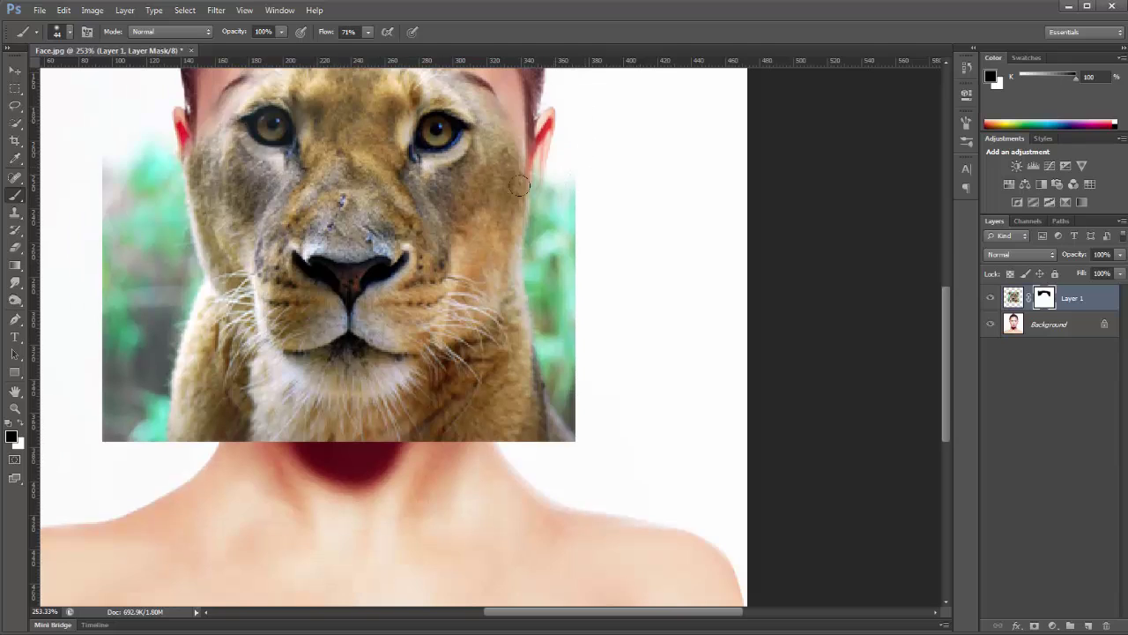
pyautogui.moveTo(555, 163)
pyautogui.mouseDown()
pyautogui.moveTo(513, 195)
pyautogui.moveTo(494, 335)
pyautogui.moveTo(344, 414)
pyautogui.moveTo(209, 354)
pyautogui.moveTo(202, 290)
pyautogui.moveTo(149, 189)
pyautogui.moveTo(141, 144)
pyautogui.moveTo(138, 162)
pyautogui.moveTo(141, 126)
pyautogui.moveTo(96, 168)
pyautogui.moveTo(96, 390)
pyautogui.moveTo(116, 274)
pyautogui.moveTo(189, 406)
pyautogui.moveTo(317, 431)
pyautogui.mouseUp()
pyautogui.moveTo(423, 429)
pyautogui.mouseDown()
pyautogui.moveTo(202, 406)
pyautogui.moveTo(264, 390)
pyautogui.moveTo(472, 404)
pyautogui.moveTo(560, 366)
pyautogui.moveTo(555, 419)
pyautogui.moveTo(577, 242)
pyautogui.moveTo(526, 323)
pyautogui.mouseUp()
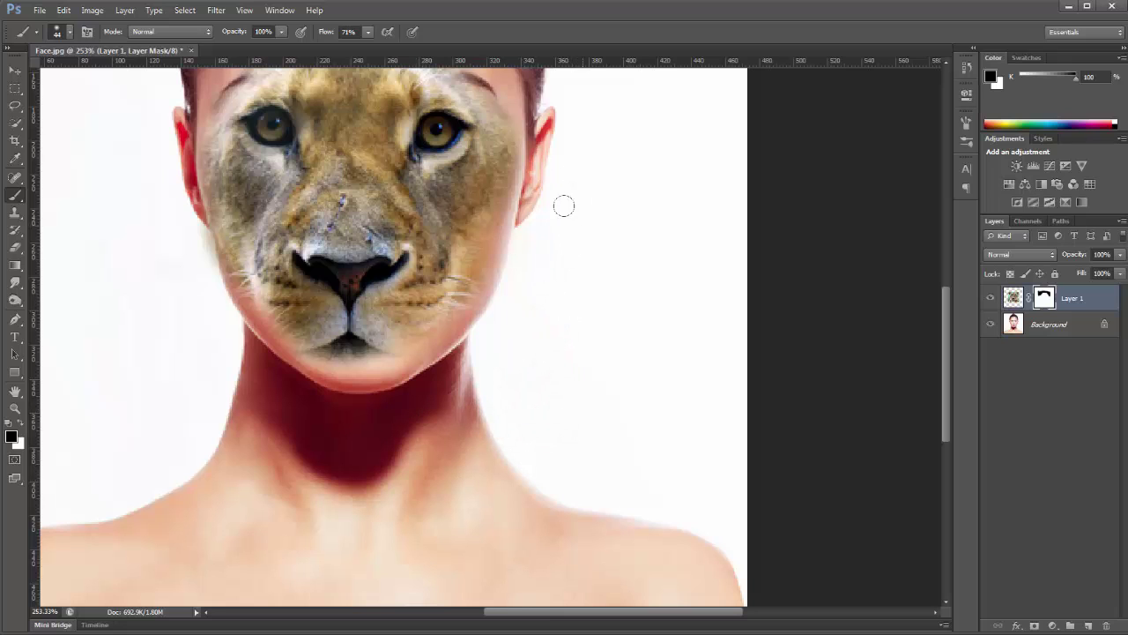
# - Reduce the brush to 21 px and paint black on the mask to remove stray fur outside the left-hand cheek
pyautogui.scroll(2, 564, 204)
pyautogui.keyDown('alt'); pyautogui.scroll(-1, 561, 201); pyautogui.keyUp('alt')
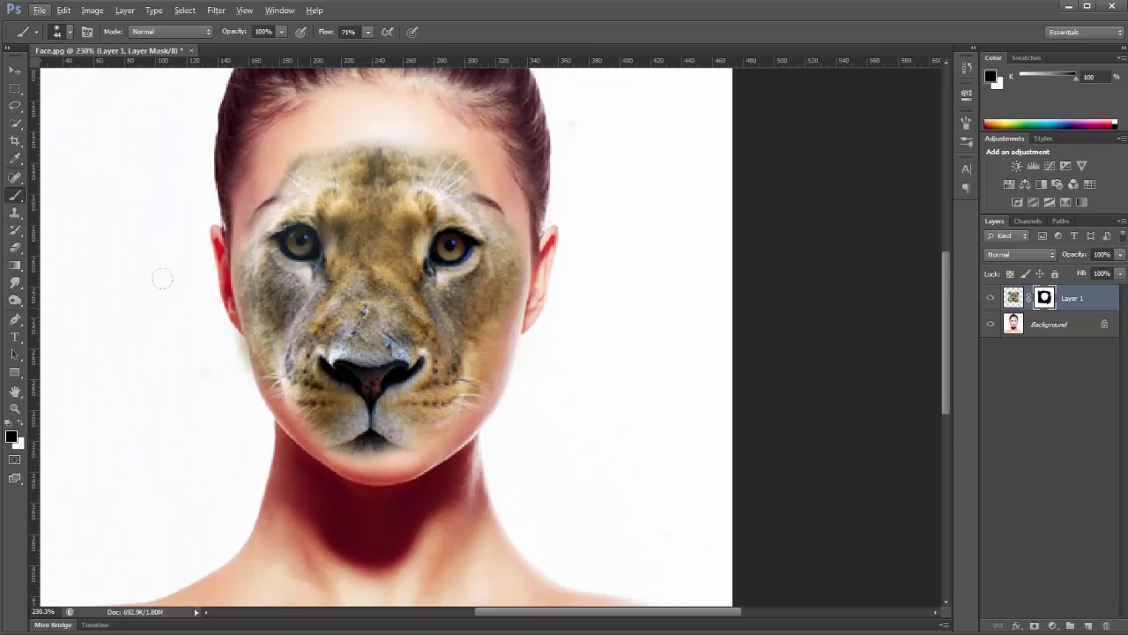
pyautogui.rightClick(517, 333)
pyautogui.moveTo(537, 363); pyautogui.dragTo(538, 369)
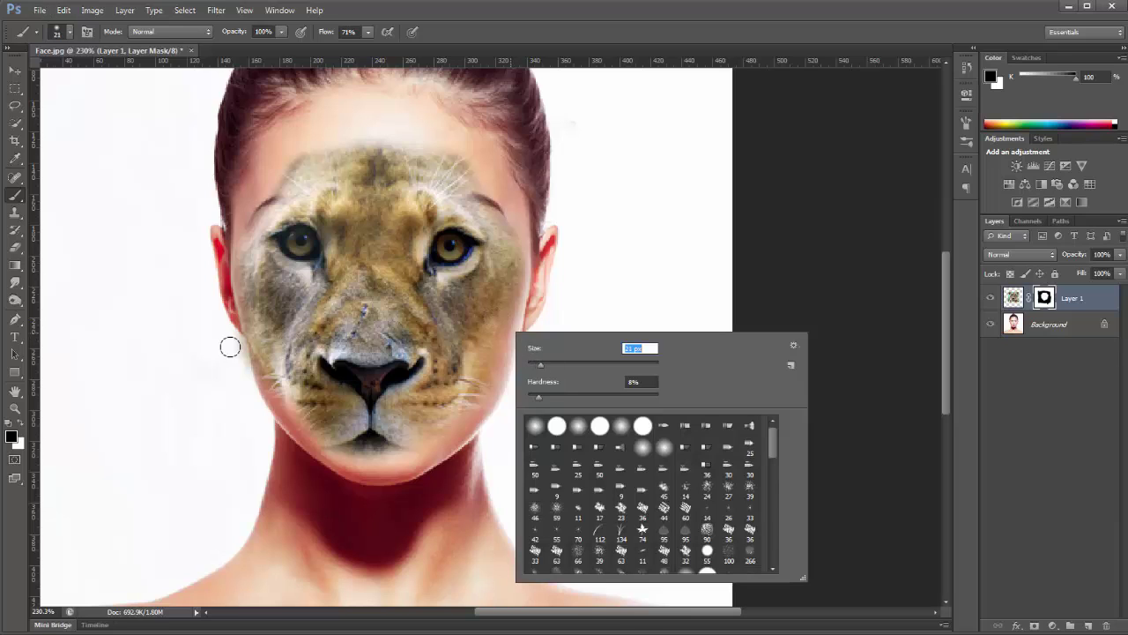
pyautogui.click(20, 426)
pyautogui.scroll(-1, 110, 383)
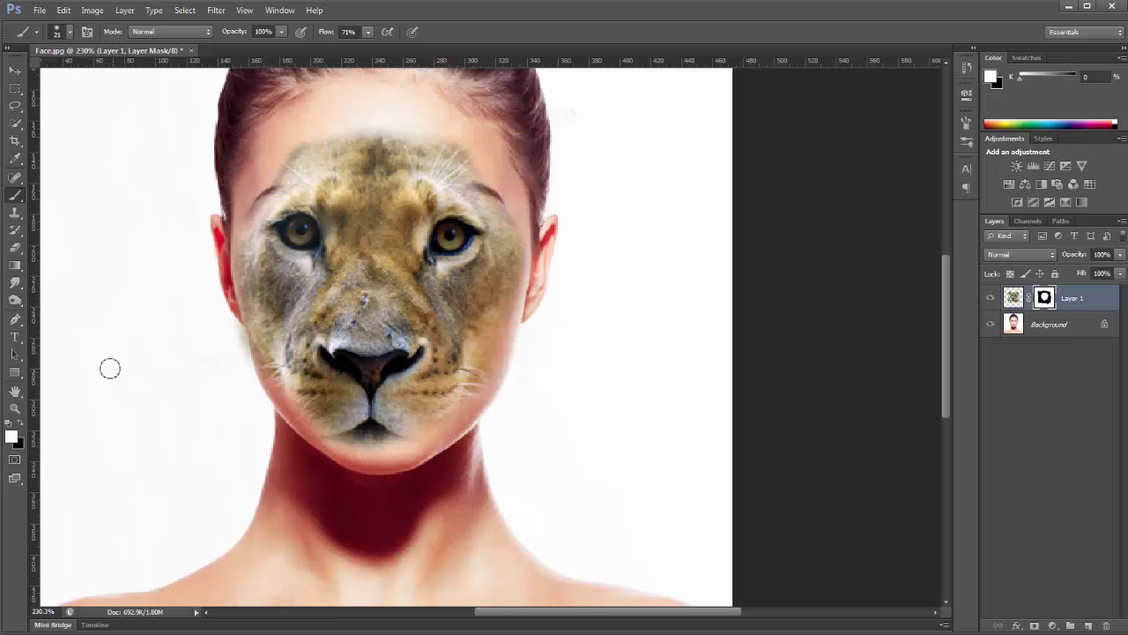
pyautogui.scroll(2, 338, 314)
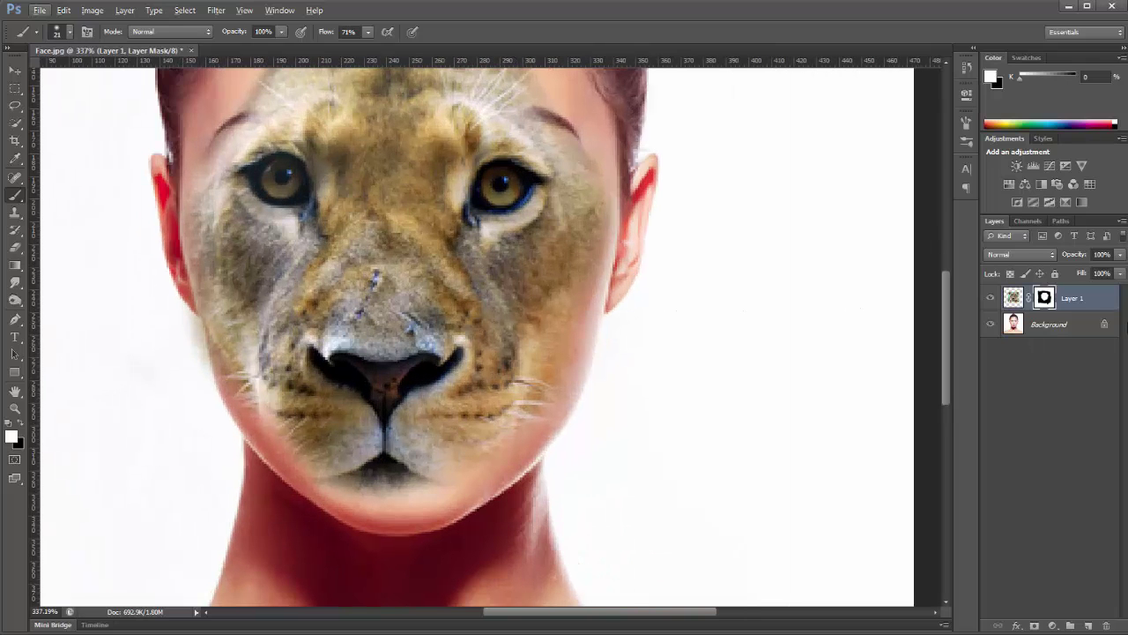
pyautogui.hscroll(-1, 355, 343)
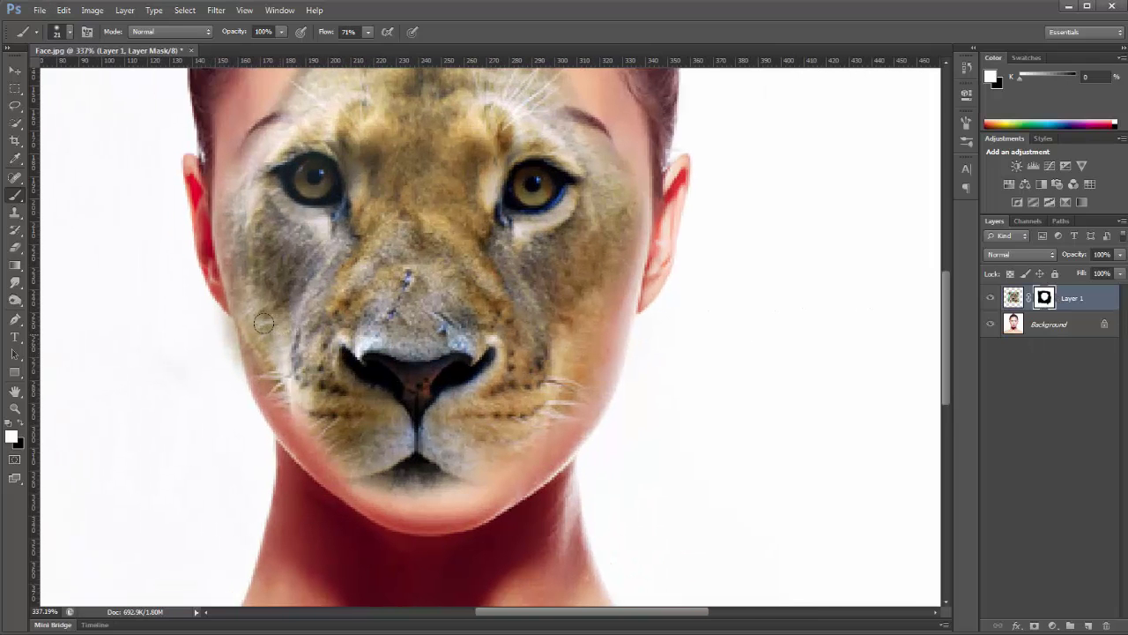
pyautogui.click(20, 425)
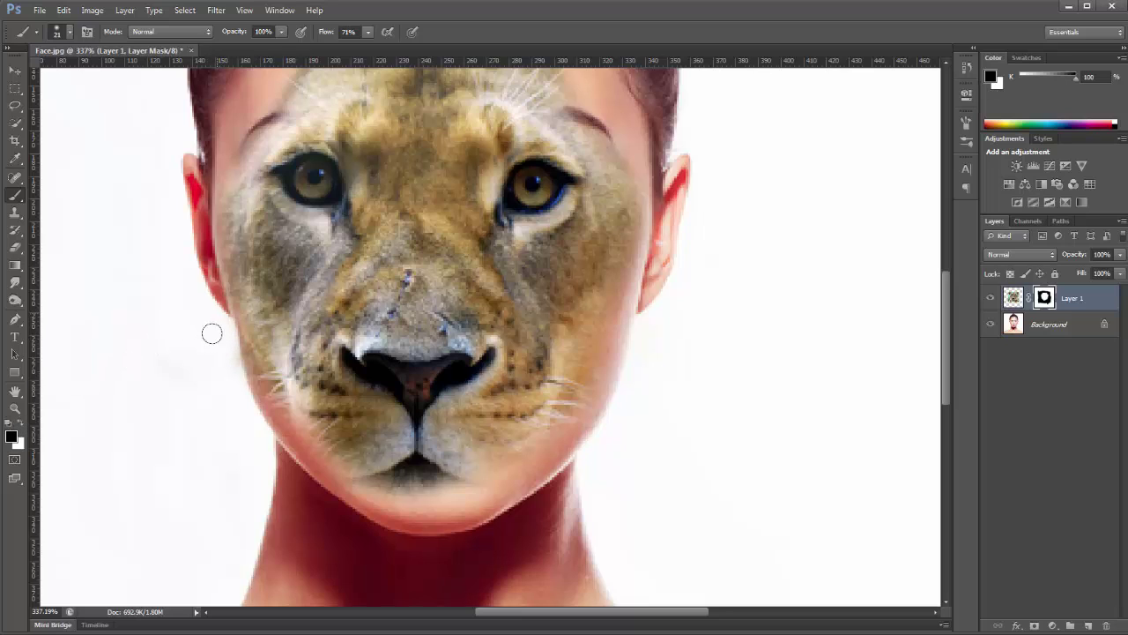
# - Paint white on the mask to extend the lion's fur and whiskers to the woman's cheeks, jawline and chin
pyautogui.click(20, 426)
pyautogui.hscroll(-1, 252, 240)
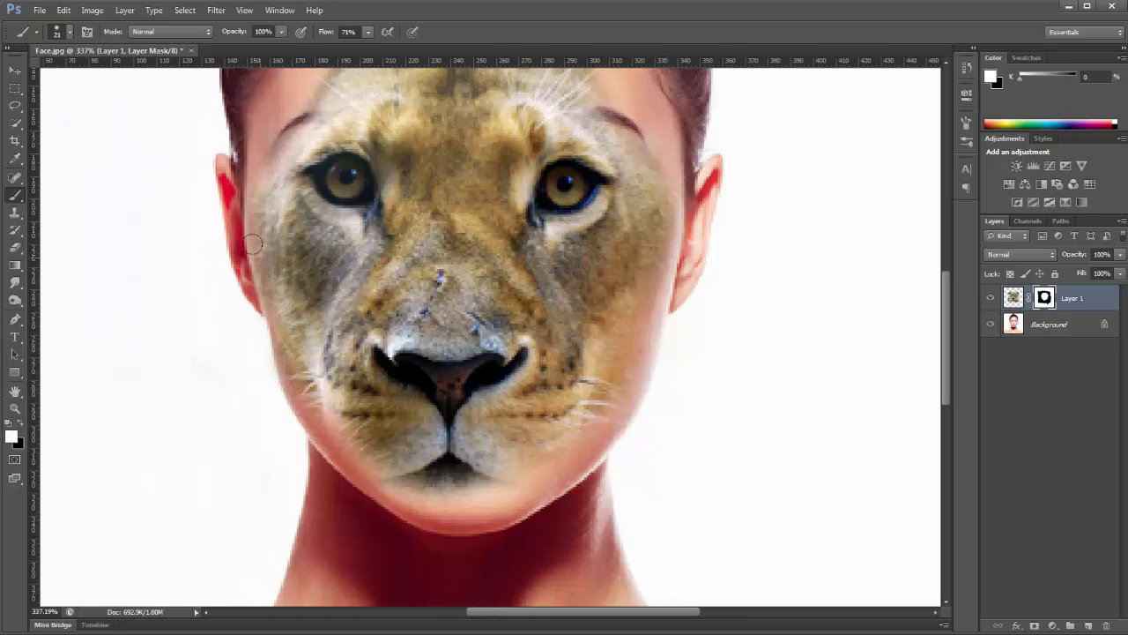
pyautogui.moveTo(270, 276)
pyautogui.mouseDown()
pyautogui.moveTo(297, 387)
pyautogui.moveTo(357, 460)
pyautogui.moveTo(436, 501)
pyautogui.moveTo(463, 497)
pyautogui.moveTo(476, 520)
pyautogui.moveTo(507, 513)
pyautogui.mouseUp()
pyautogui.hscroll(3, 426, 436)
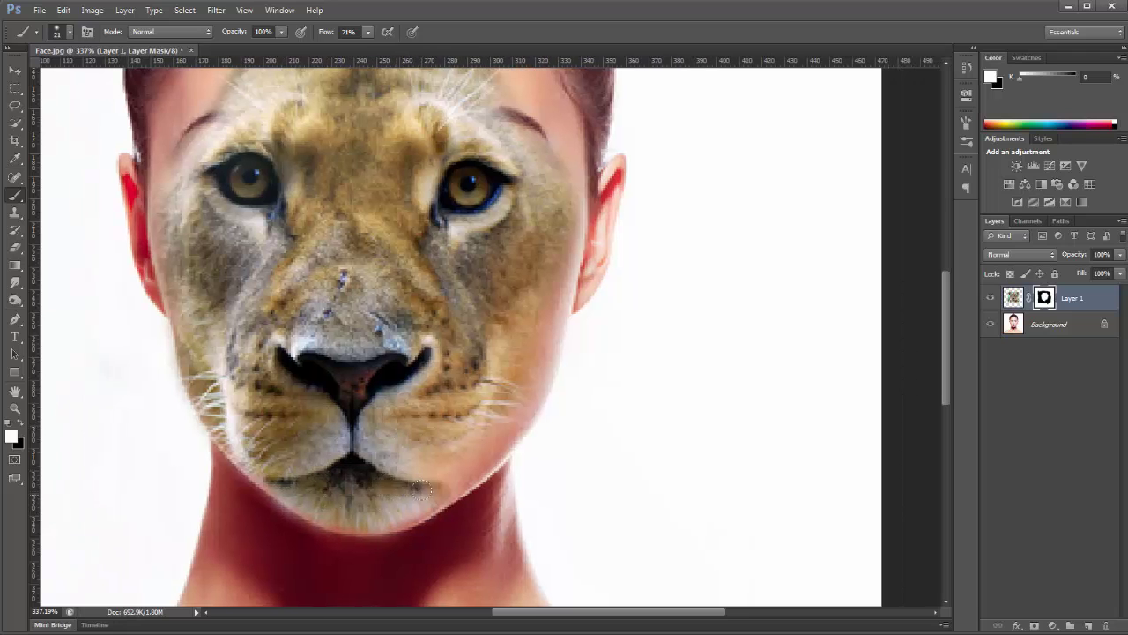
pyautogui.hscroll(3, 388, 483)
pyautogui.moveTo(321, 471)
pyautogui.mouseDown()
pyautogui.moveTo(362, 472)
pyautogui.moveTo(413, 414)
pyautogui.moveTo(423, 351)
pyautogui.moveTo(445, 335)
pyautogui.moveTo(457, 145)
pyautogui.mouseUp()
# - Duplicate the masked lion layer
pyautogui.hotkey('ctrl', '0')
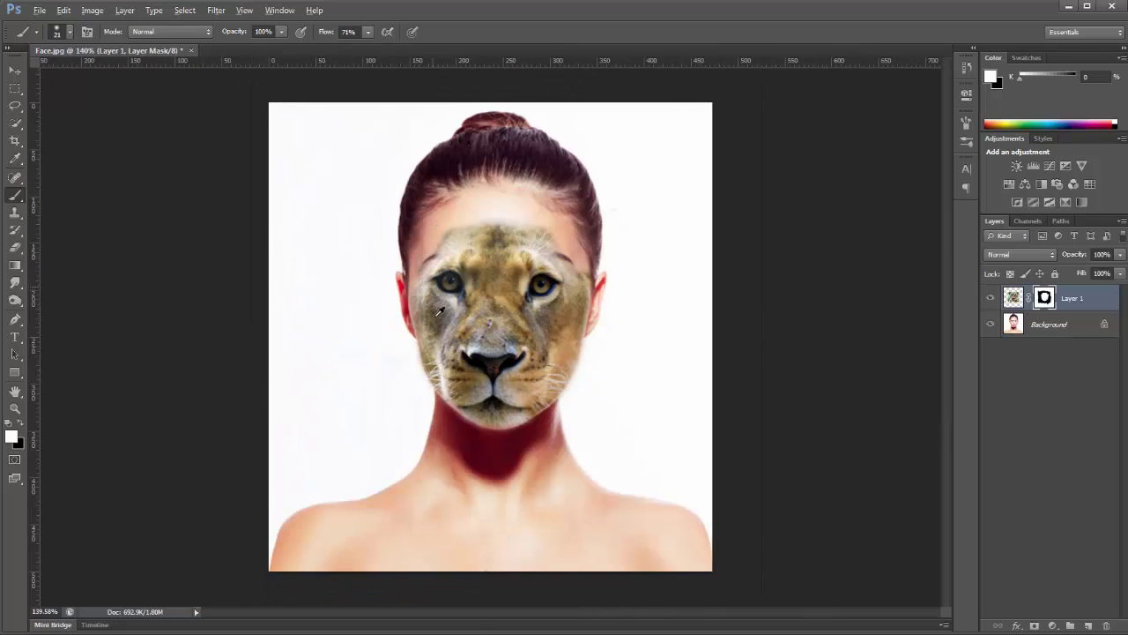
pyautogui.scroll(9, 450, 330)
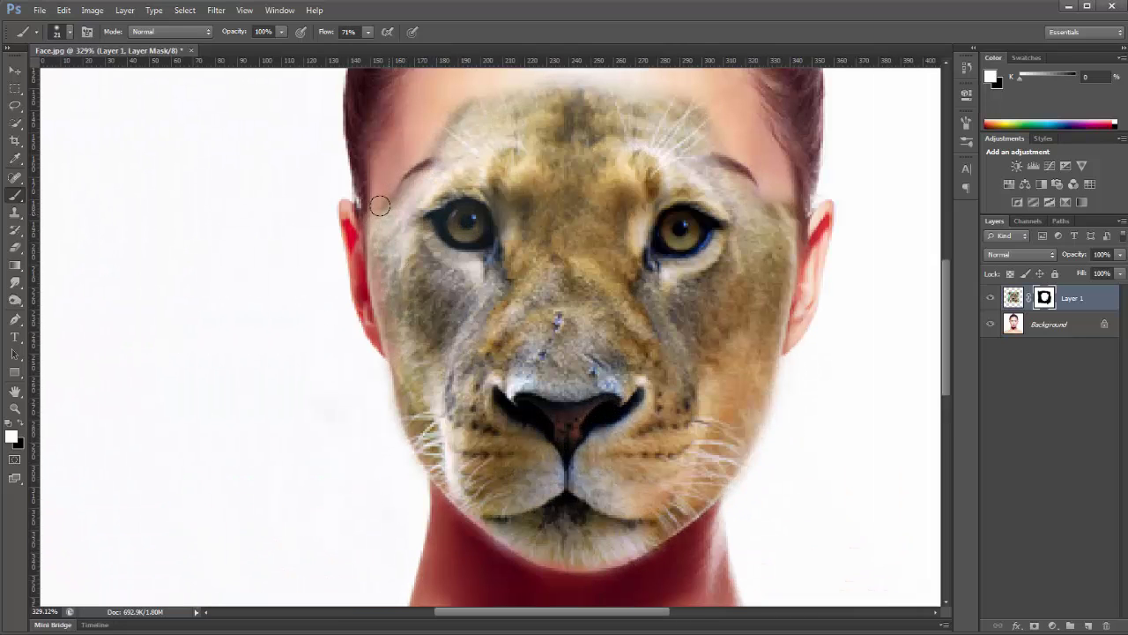
pyautogui.scroll(-4, 399, 228)
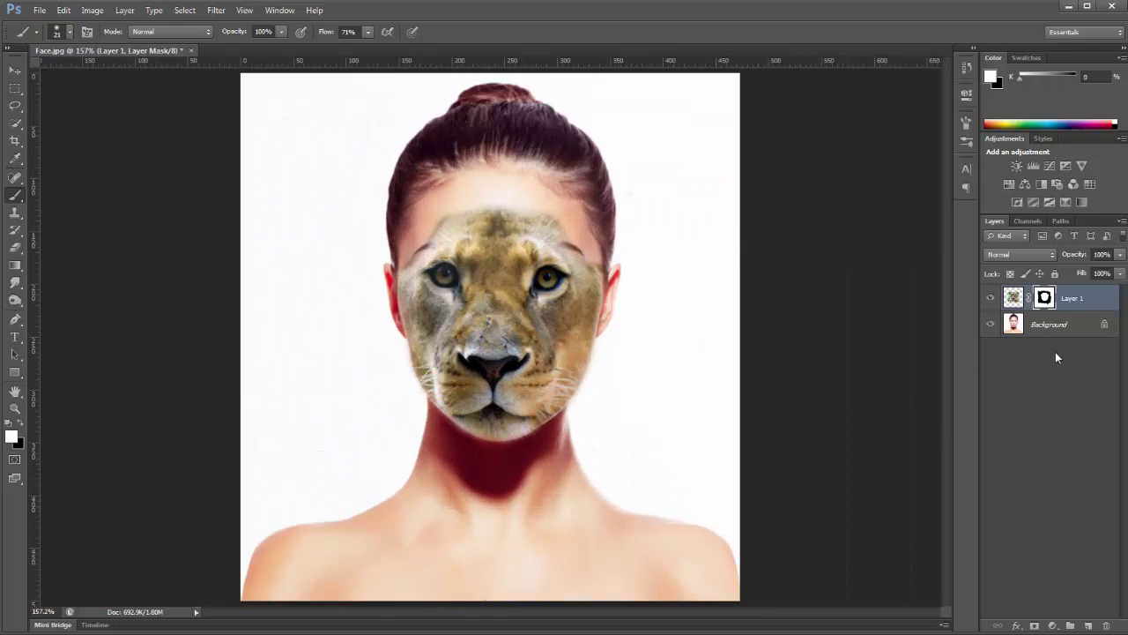
pyautogui.hotkey('ctrl', 'j')
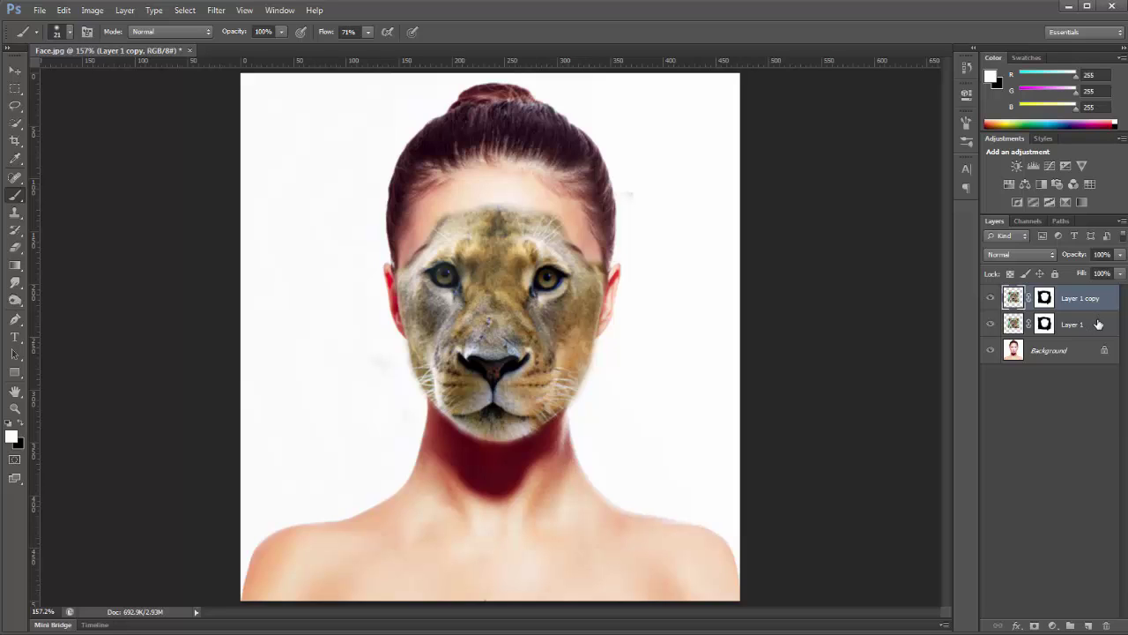
# - Stretch the lower lion layer vertically to 131.44% over the woman's forehead, shift it down 6 px and apply the transformation
pyautogui.rightClick(1097, 328)
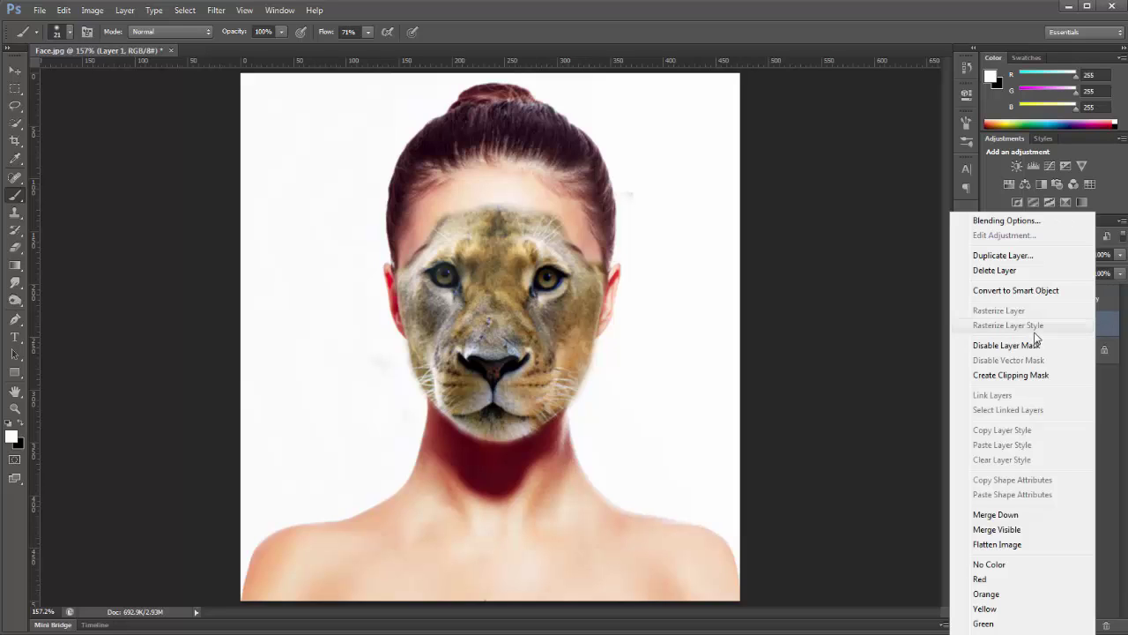
pyautogui.click(803, 295)
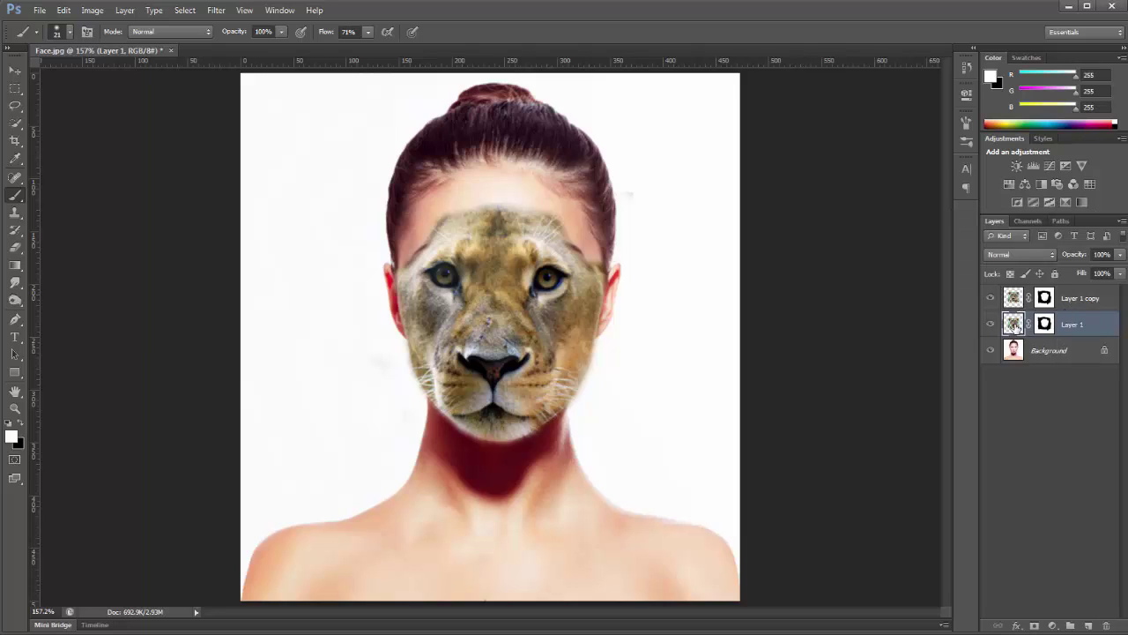
pyautogui.click(15, 70)
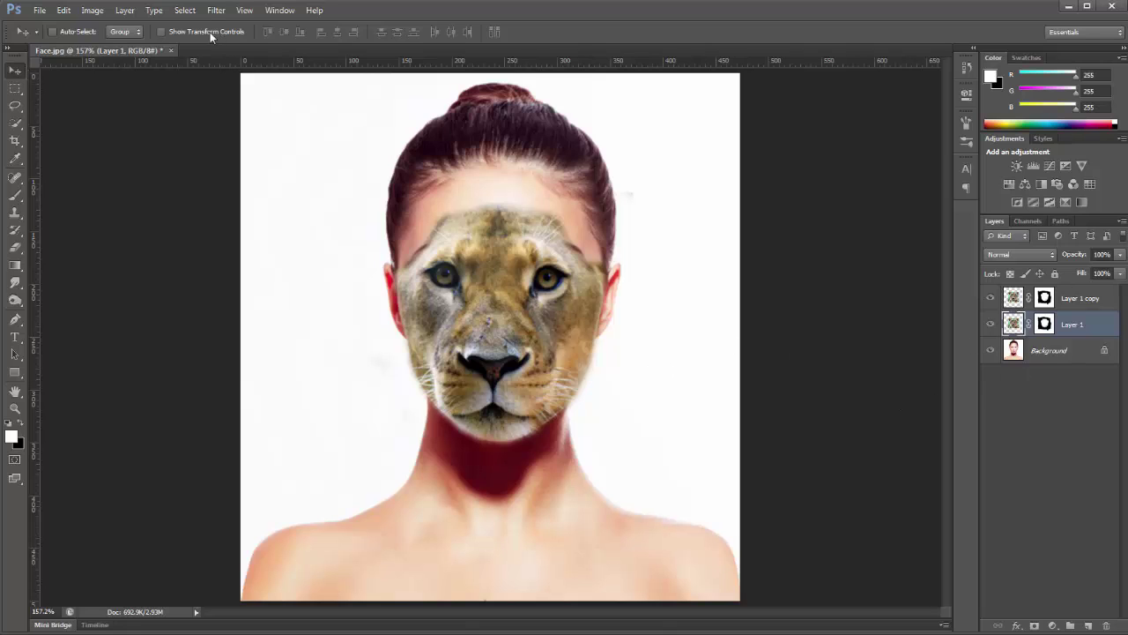
pyautogui.click(161, 32)
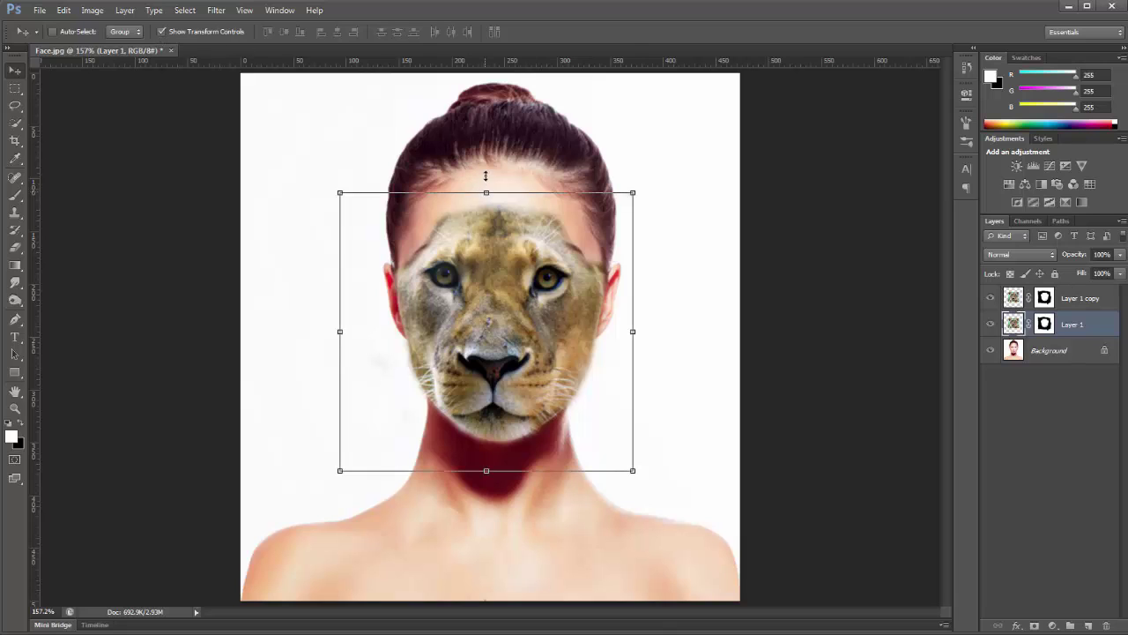
pyautogui.moveTo(486, 192); pyautogui.dragTo(485, 116)
pyautogui.moveTo(536, 159); pyautogui.dragTo(538, 205)
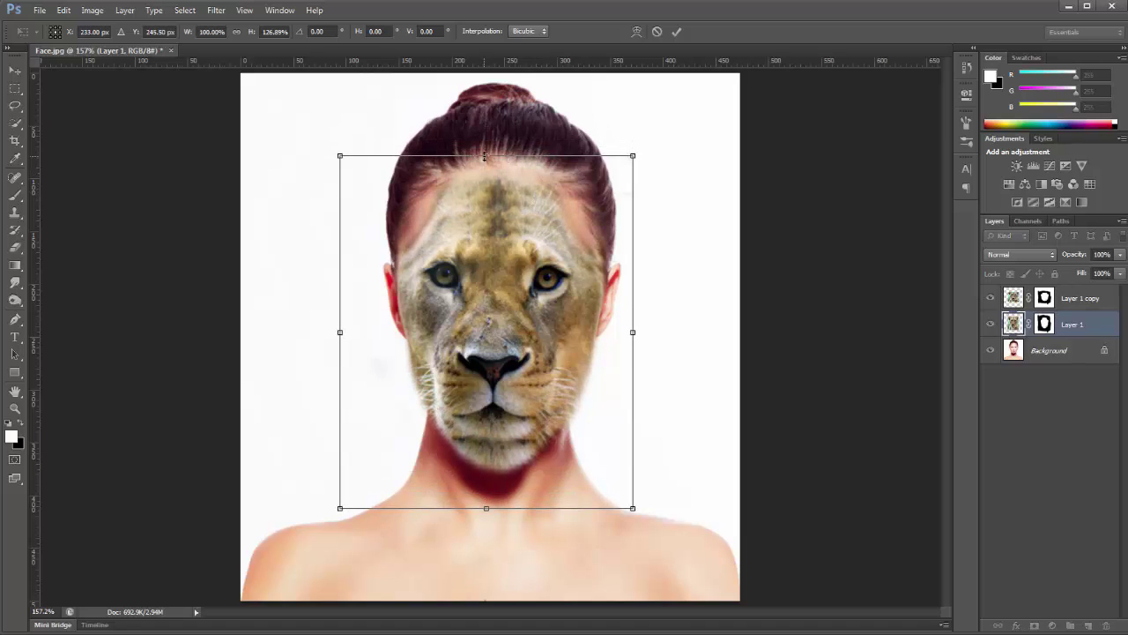
pyautogui.moveTo(485, 157); pyautogui.dragTo(485, 142)
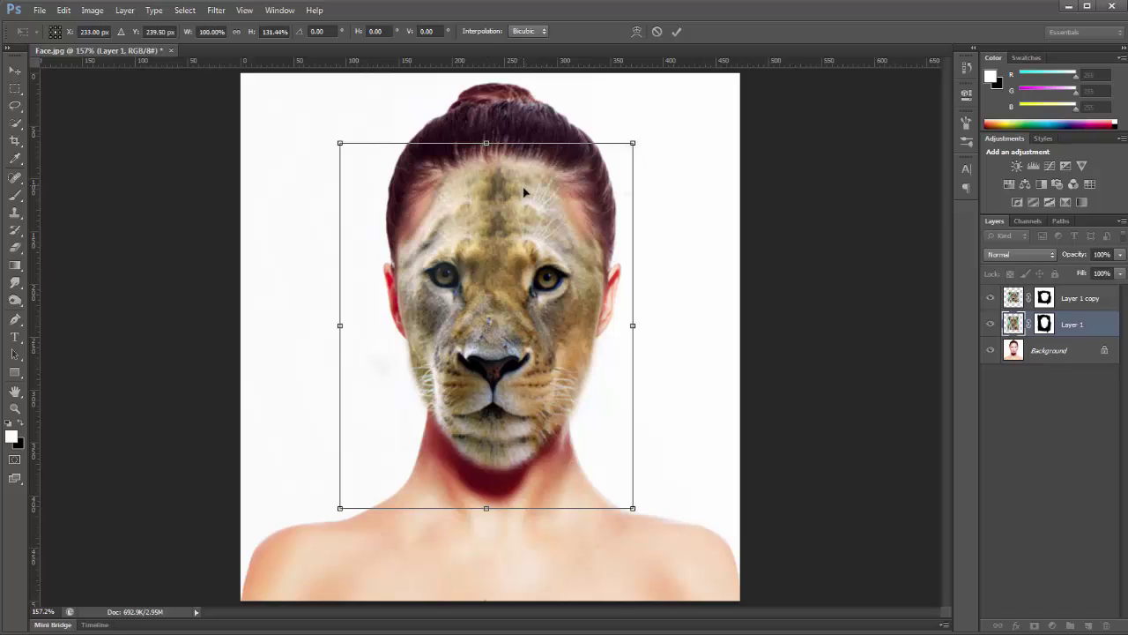
pyautogui.moveTo(523, 186); pyautogui.dragTo(524, 194)
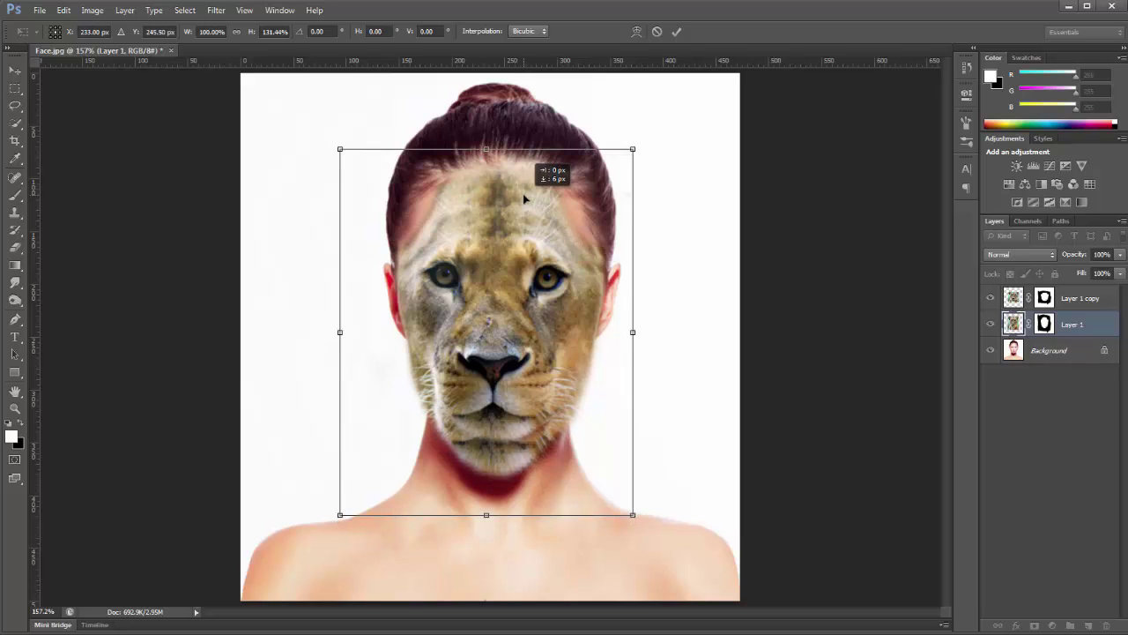
pyautogui.moveTo(523, 200); pyautogui.dragTo(524, 199)
pyautogui.click(15, 71)
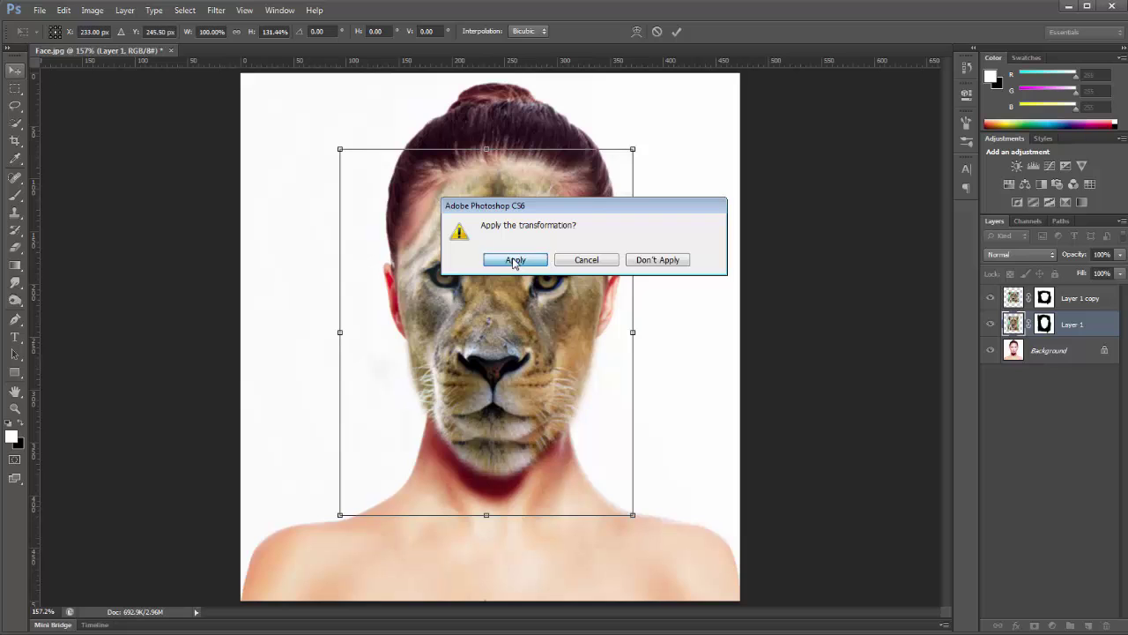
pyautogui.click(515, 261)
# - Paint black with a 43 px brush on the stretched lion layer's mask to hide its duplicate mouth and chin below the face
pyautogui.scroll(2, 493, 170)
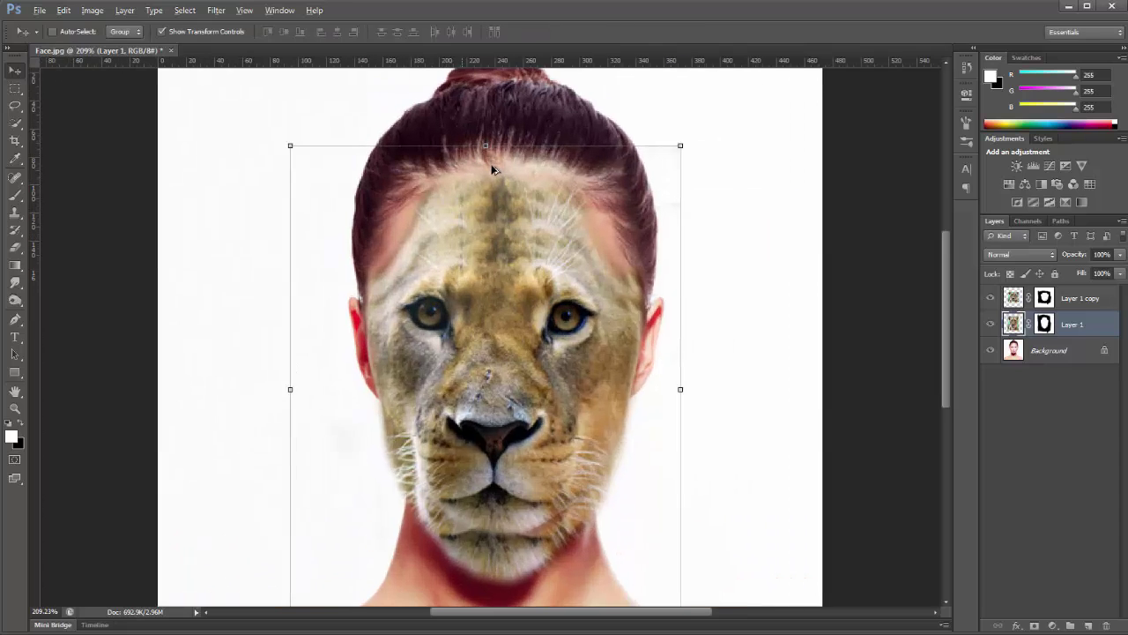
pyautogui.scroll(3, 494, 170)
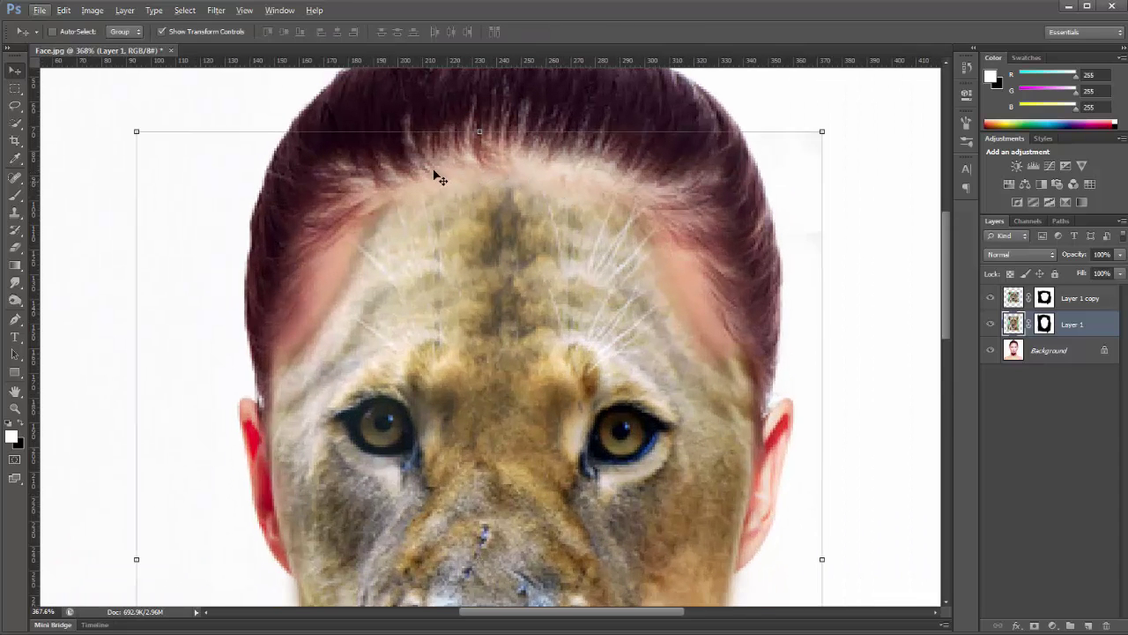
pyautogui.scroll(-4, 437, 176)
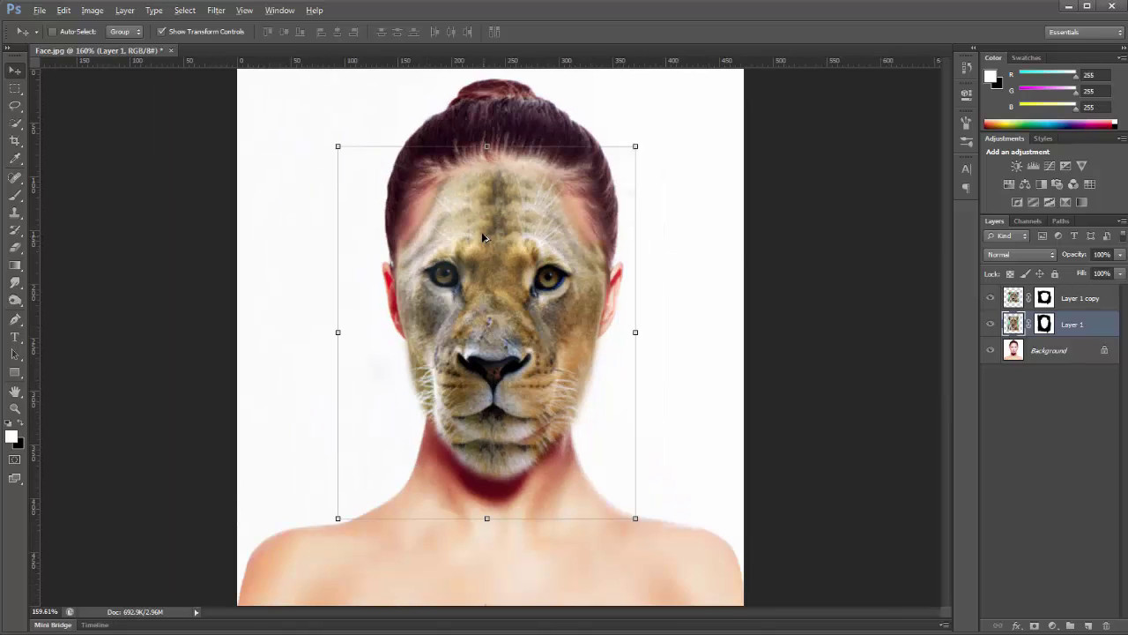
pyautogui.scroll(2, 481, 232)
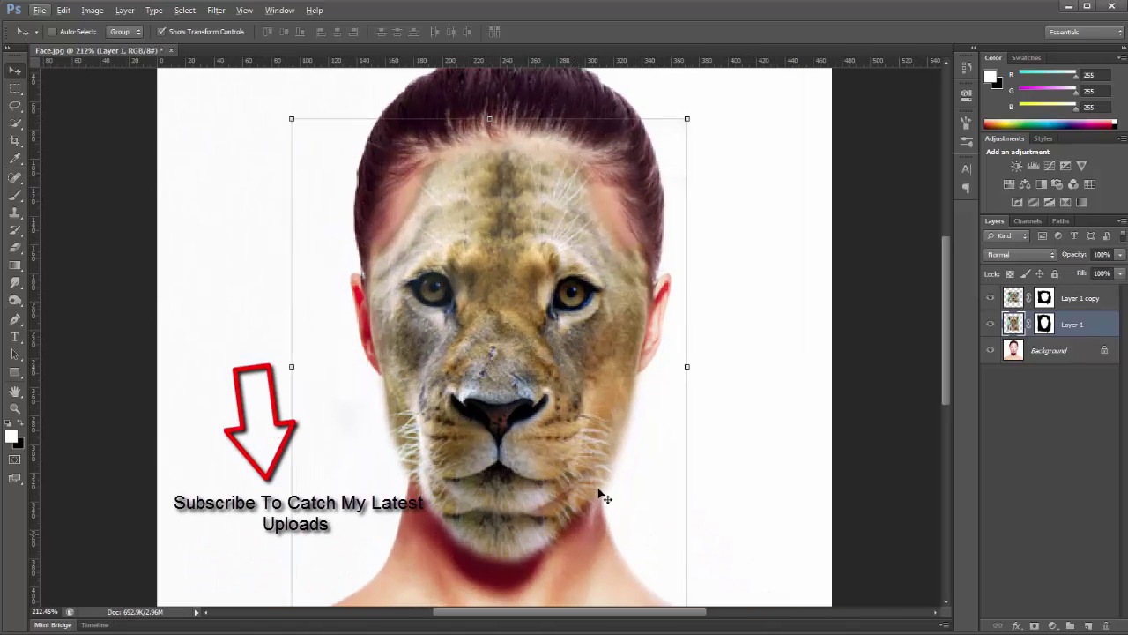
pyautogui.click(23, 426)
pyautogui.click(1042, 325)
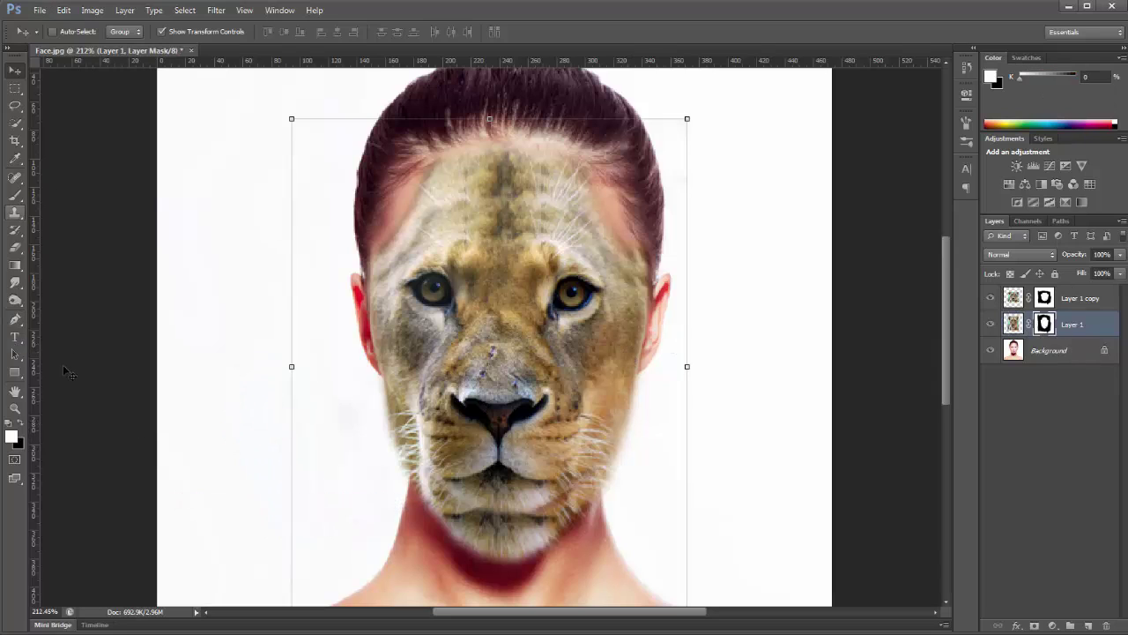
pyautogui.click(22, 425)
pyautogui.rightClick(472, 367)
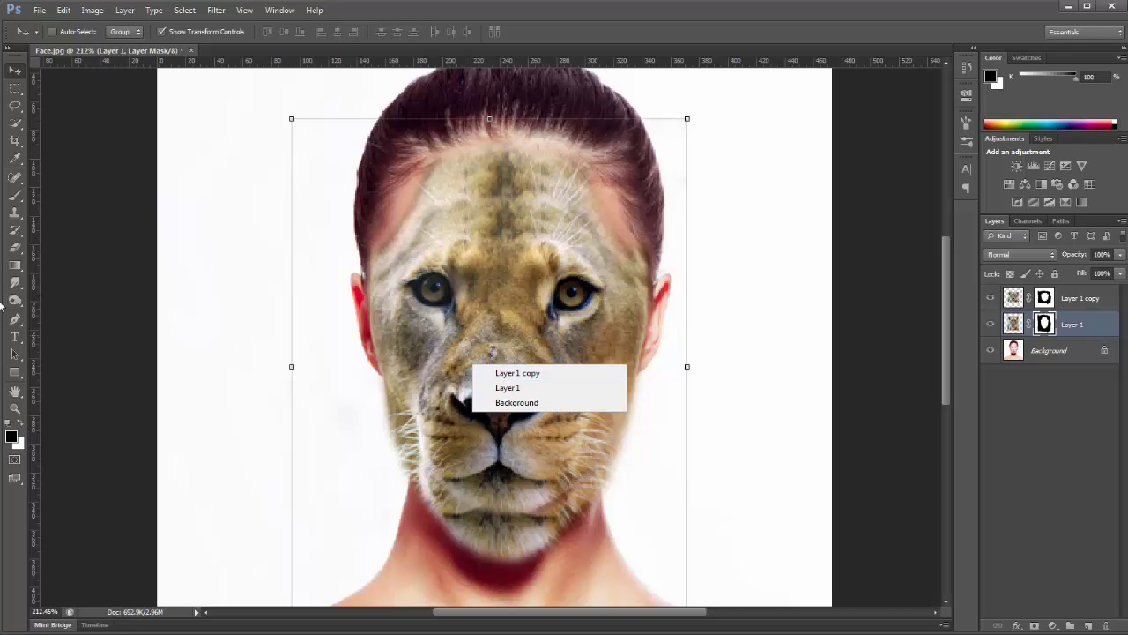
pyautogui.click(14, 196)
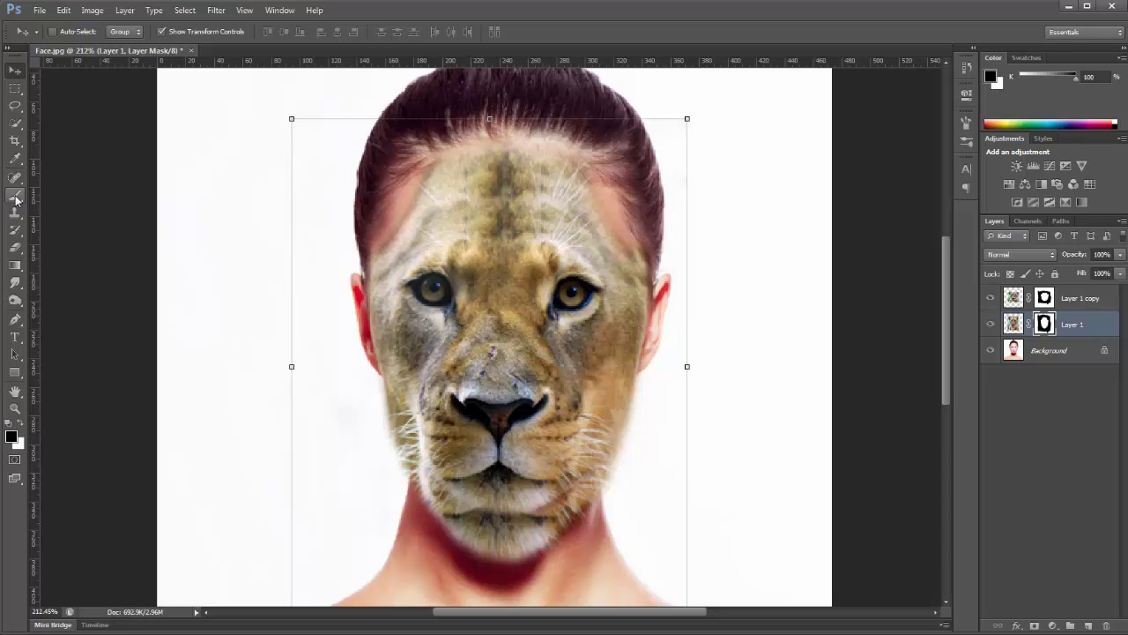
pyautogui.rightClick(497, 336)
pyautogui.moveTo(528, 369); pyautogui.dragTo(535, 368)
pyautogui.press('Return')
pyautogui.moveTo(370, 397)
pyautogui.mouseDown()
pyautogui.moveTo(382, 441)
pyautogui.moveTo(429, 503)
pyautogui.moveTo(559, 497)
pyautogui.moveTo(460, 493)
pyautogui.moveTo(547, 484)
pyautogui.moveTo(603, 438)
pyautogui.moveTo(617, 382)
pyautogui.mouseUp()
# - Duplicate the stretched lion layer together with its mask
pyautogui.press('alt')
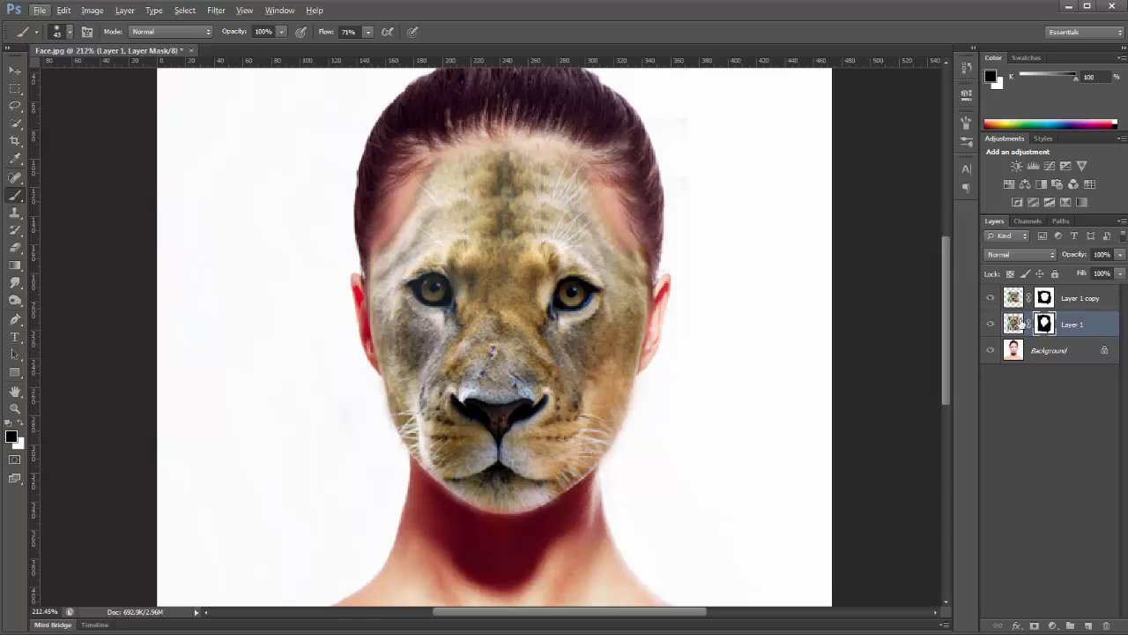
pyautogui.click(1021, 324)
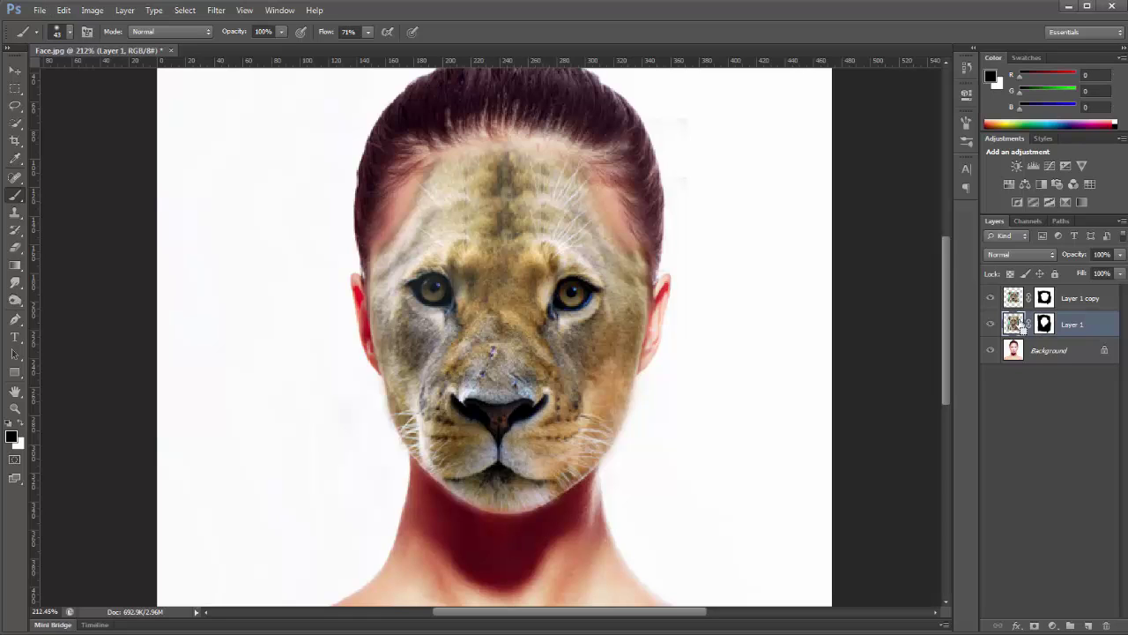
pyautogui.hotkey('ctrl', 'j')
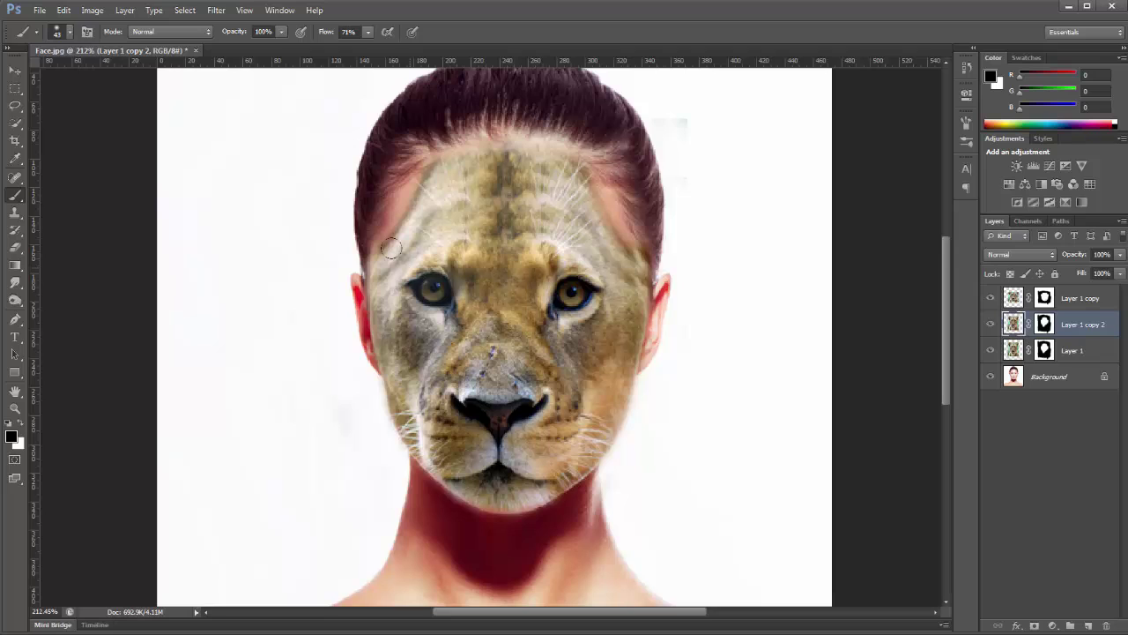
# - Move the lowest lion layer slightly left so its fur fills the gap at the left-hand temple
pyautogui.press('v')
pyautogui.moveTo(515, 250)
pyautogui.mouseDown()
pyautogui.moveTo(542, 225)
pyautogui.moveTo(527, 208)
pyautogui.moveTo(507, 237)
pyautogui.mouseUp()
pyautogui.hotkey('ctrl', 'z')
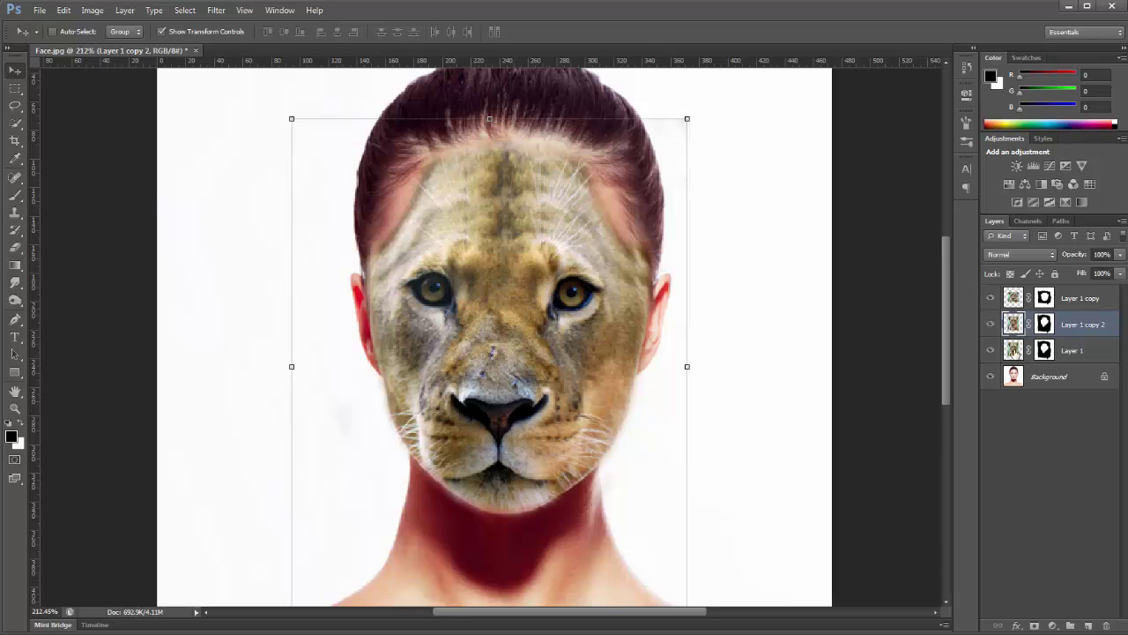
pyautogui.click(1012, 351)
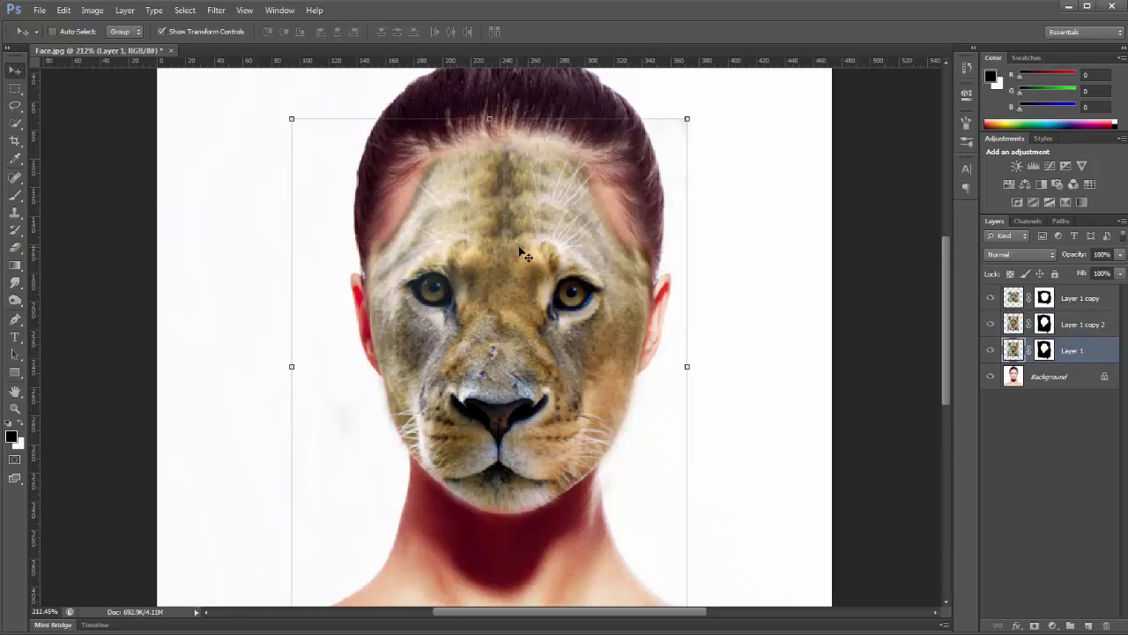
pyautogui.moveTo(513, 245); pyautogui.dragTo(499, 242)
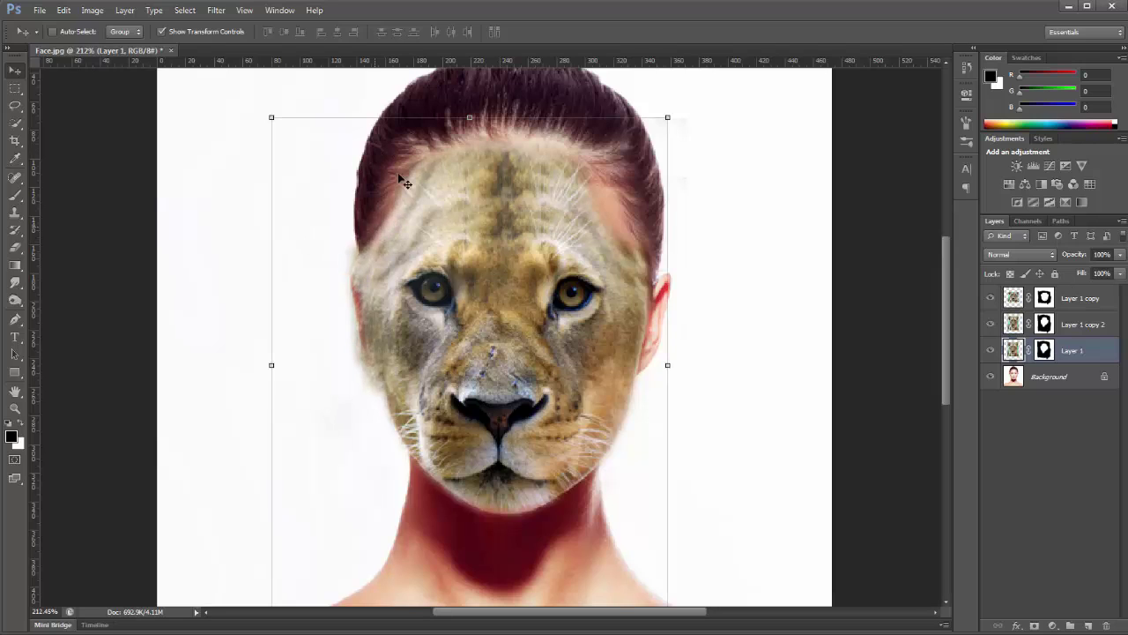
# - Paint black on the lowest lion layer's mask to remove fur from the left-hand ear and cheek edge, reducing the brush to 27 px
pyautogui.click(1045, 350)
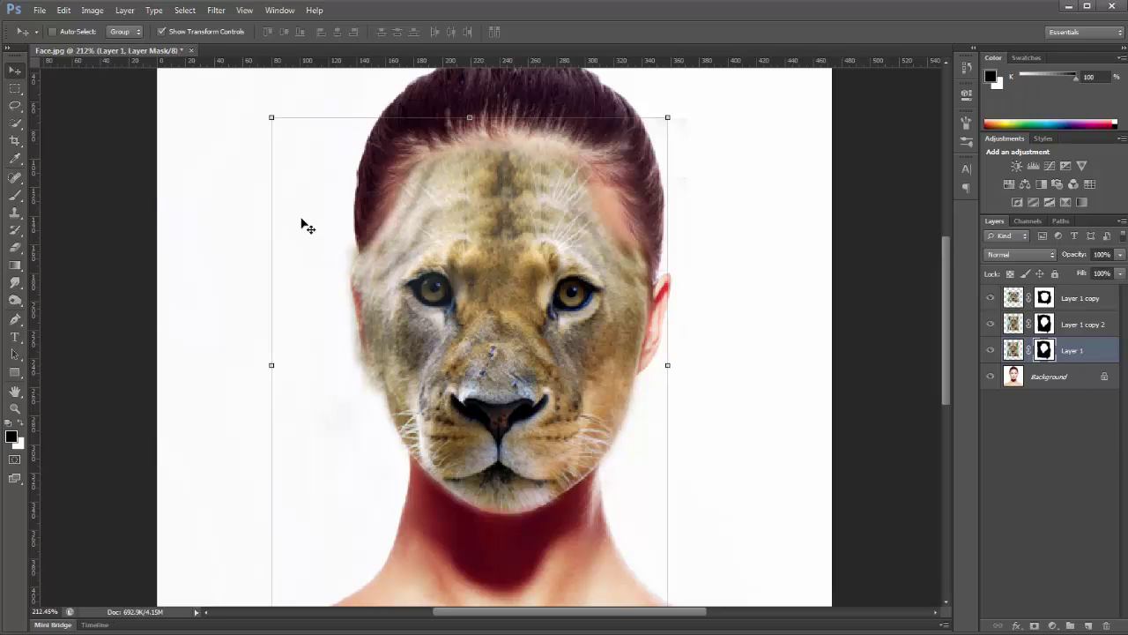
pyautogui.click(15, 194)
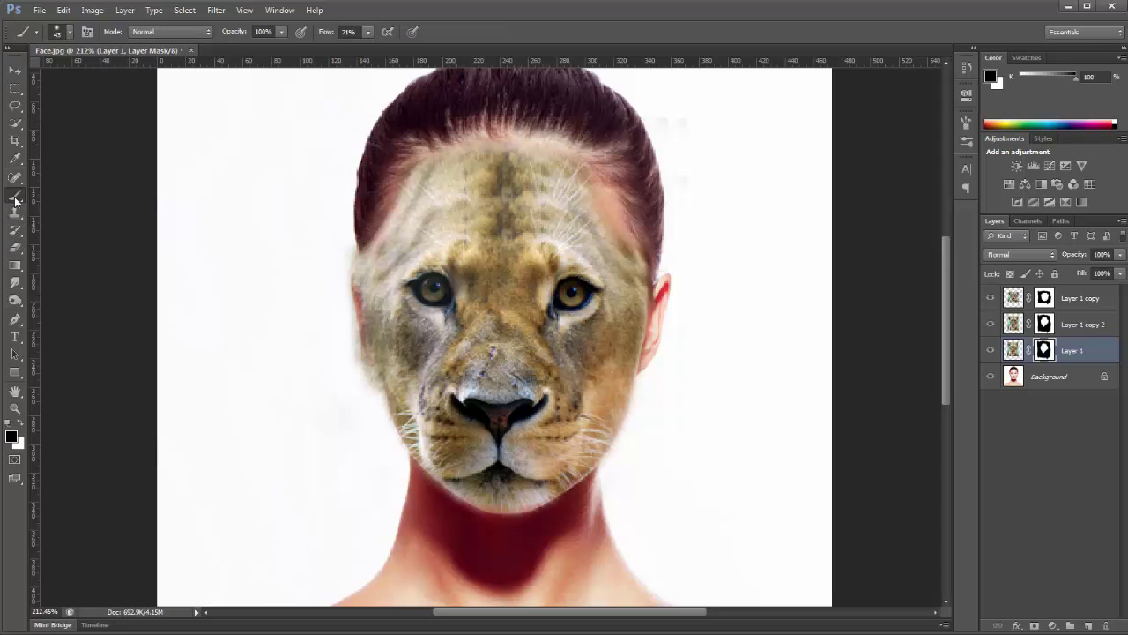
pyautogui.moveTo(323, 289)
pyautogui.mouseDown()
pyautogui.moveTo(326, 258)
pyautogui.moveTo(334, 270)
pyautogui.moveTo(338, 252)
pyautogui.moveTo(340, 305)
pyautogui.moveTo(374, 345)
pyautogui.moveTo(368, 309)
pyautogui.moveTo(362, 373)
pyautogui.mouseUp()
pyautogui.scroll(2, 359, 242)
pyautogui.rightClick(391, 253)
pyautogui.click(419, 284)
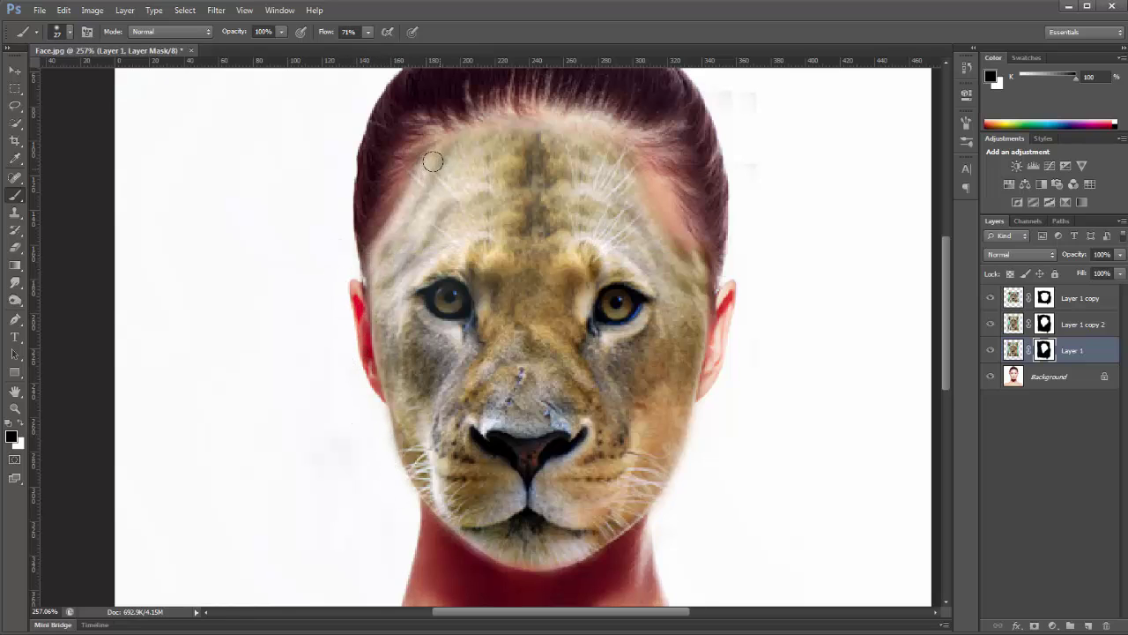
# - Toggle the lowest lion layer's visibility to examine how it fills the left-hand side of the forehead
pyautogui.click(1045, 324)
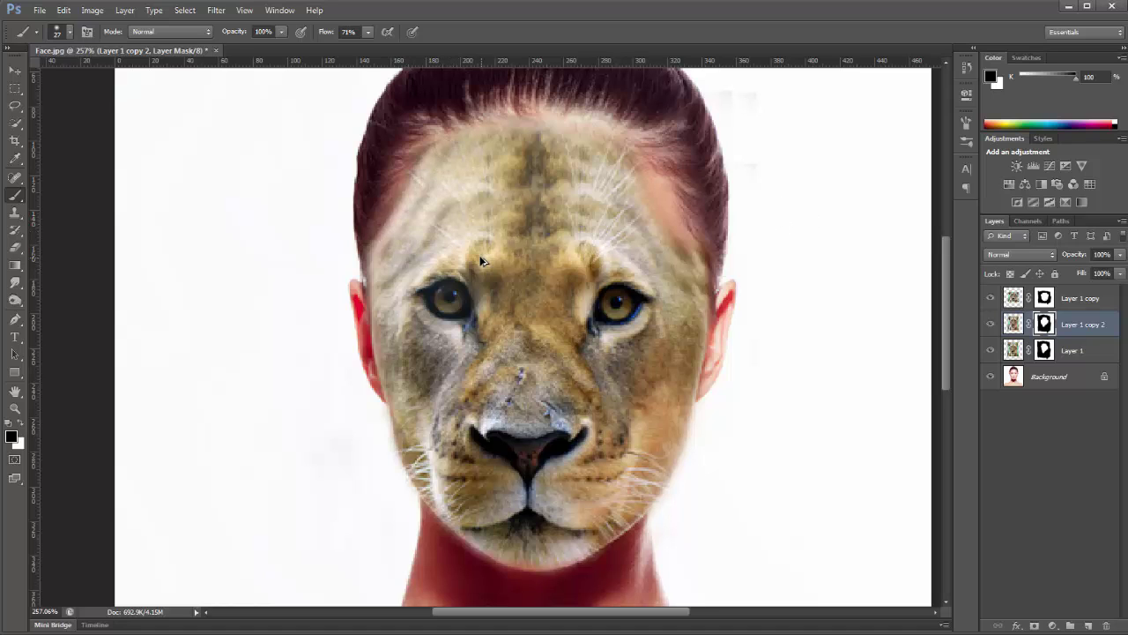
pyautogui.hotkey('alt', '[')
pyautogui.scroll(-4, 481, 260)
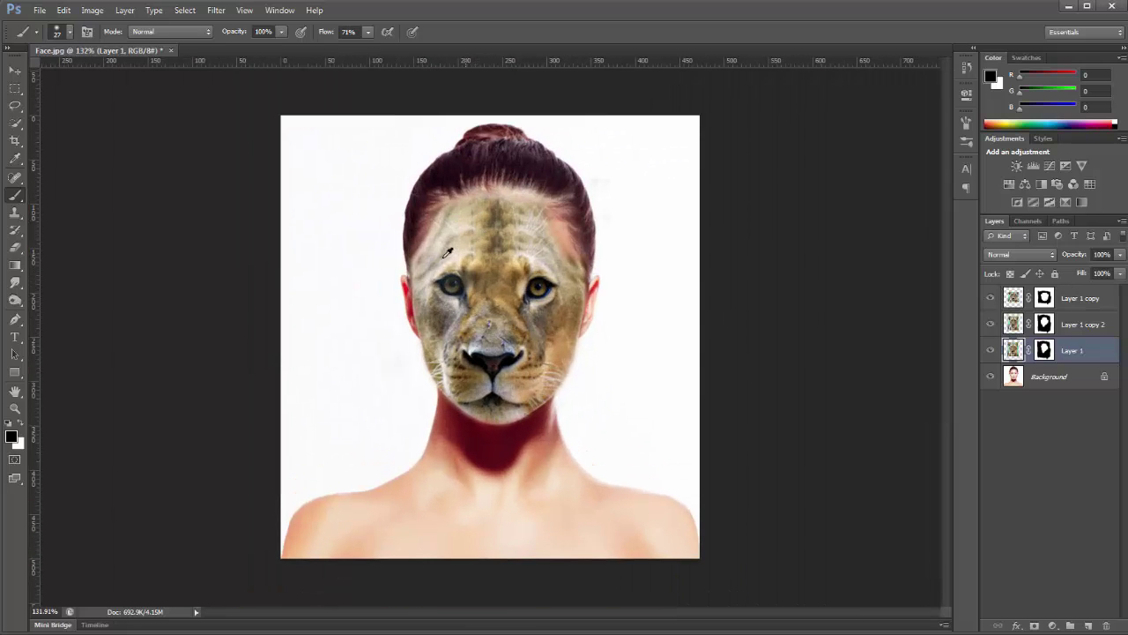
pyautogui.press('v')
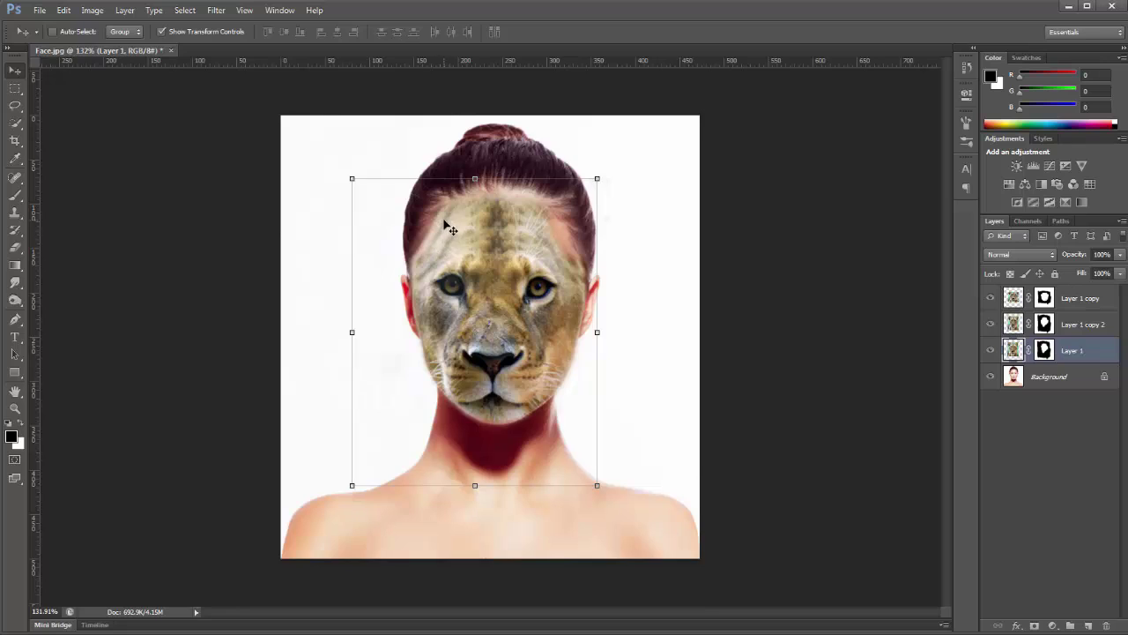
pyautogui.scroll(2, 445, 223)
pyautogui.scroll(1, 445, 222)
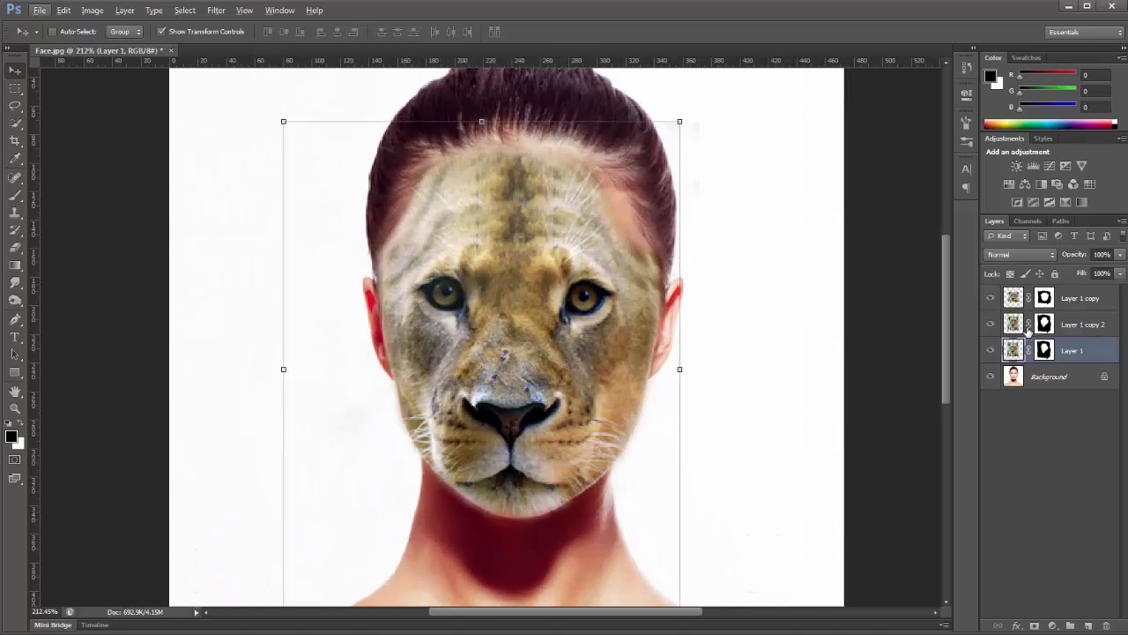
pyautogui.click(991, 350)
pyautogui.click(991, 349)
# - Activate the middle lion layer's mask with the 27 px Brush tool and inspect the fur edges along the hairline and temples
pyautogui.click(1042, 324)
pyautogui.scroll(2, 587, 234)
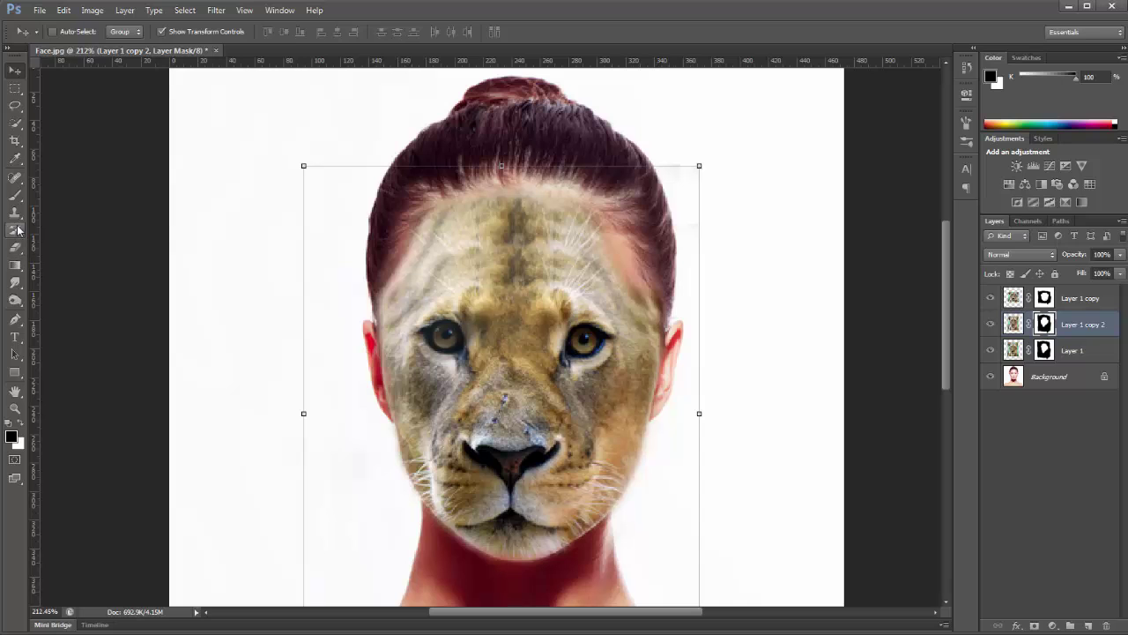
pyautogui.click(15, 194)
pyautogui.scroll(3, 415, 244)
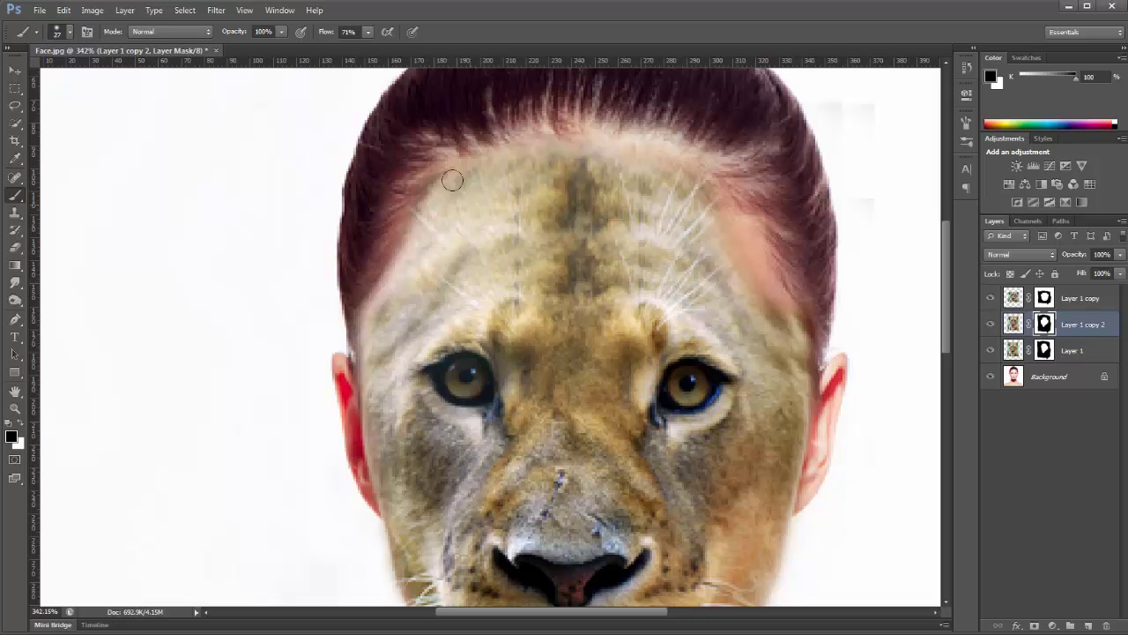
pyautogui.hscroll(2, 591, 232)
pyautogui.scroll(-3, 590, 211)
pyautogui.scroll(-2, 589, 206)
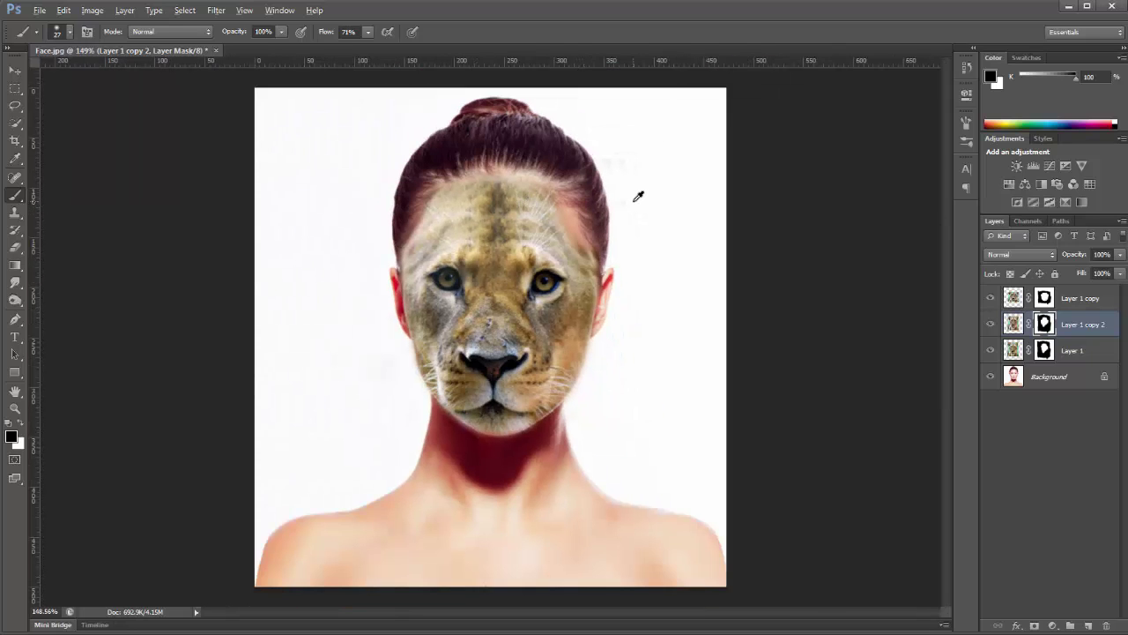
pyautogui.scroll(3, 639, 196)
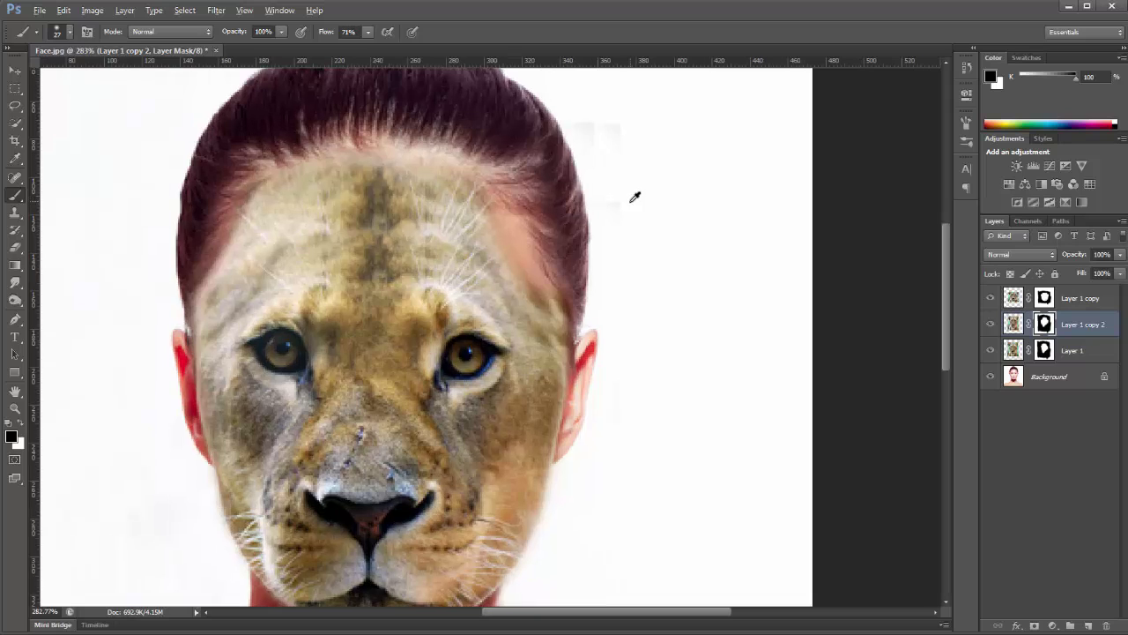
# - Hide and show the top and middle lion layers in turn to check which part of the face each one covers
pyautogui.click(991, 299)
pyautogui.click(991, 299)
pyautogui.click(992, 299)
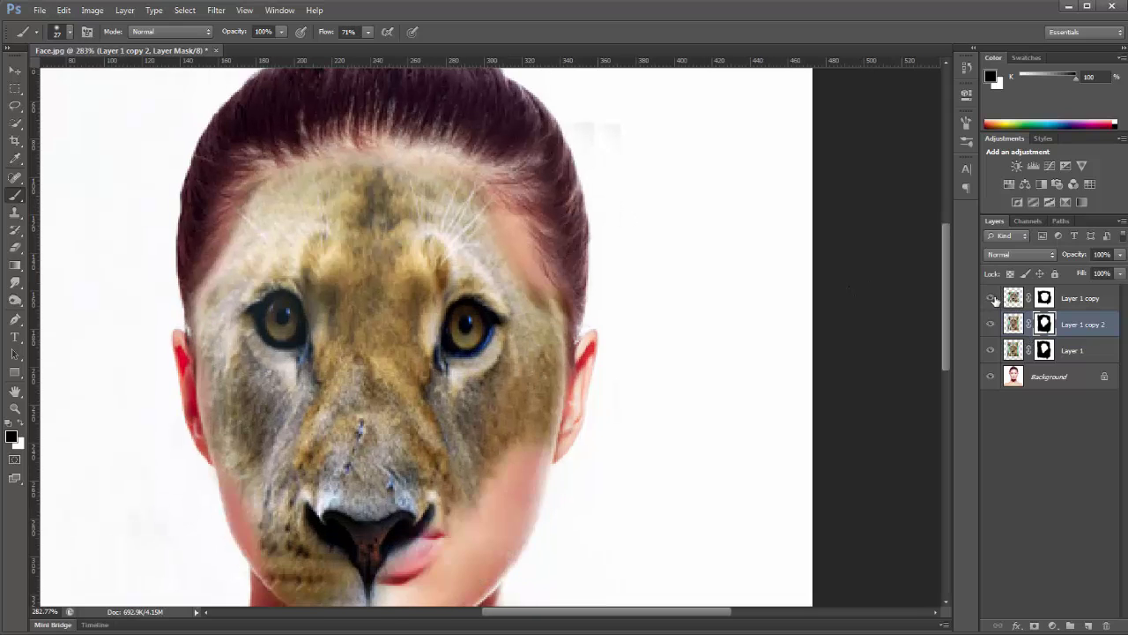
pyautogui.click(991, 299)
pyautogui.click(991, 325)
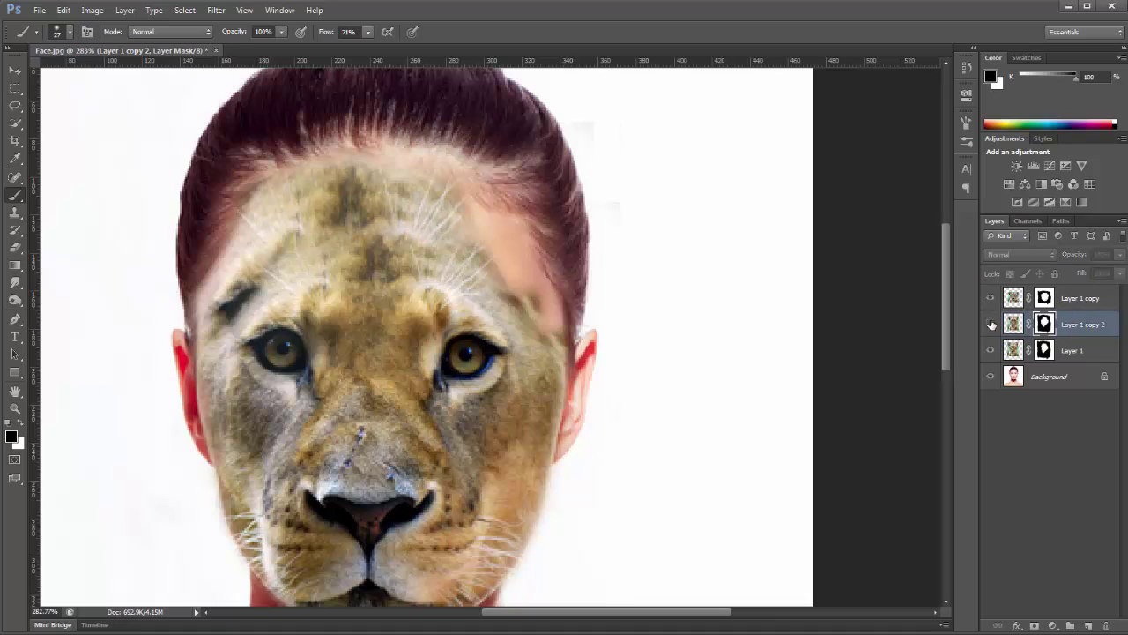
pyautogui.click(991, 324)
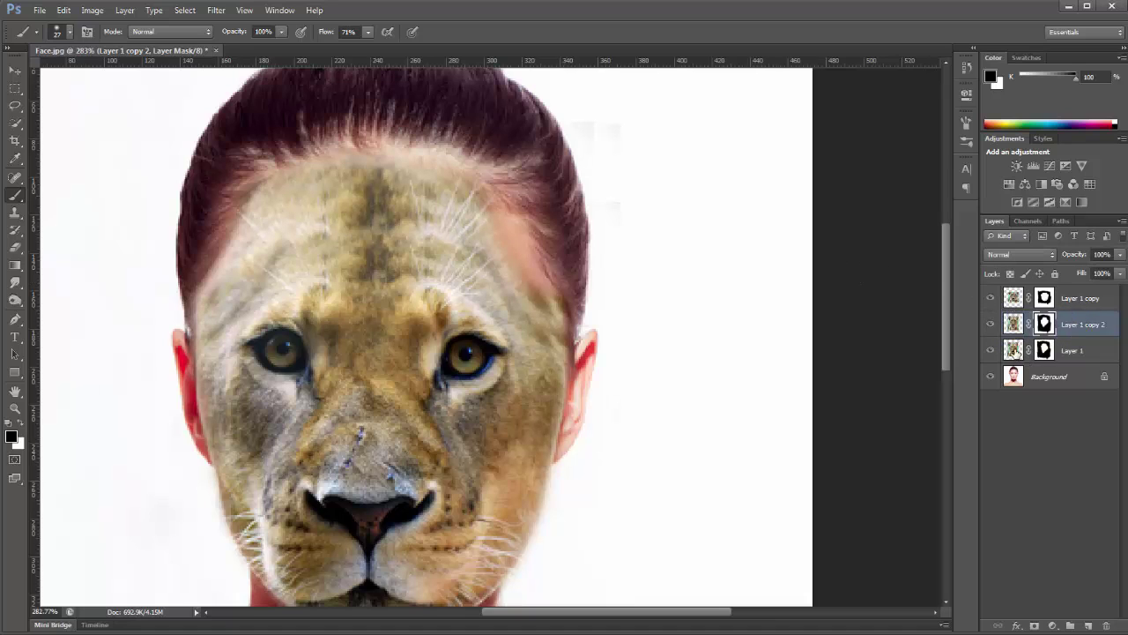
# - Duplicate the lowest lion layer and shift the copy about 26 px sideways over the bare right-hand temple
pyautogui.click(1014, 351)
pyautogui.hotkey('ctrl', 'j')
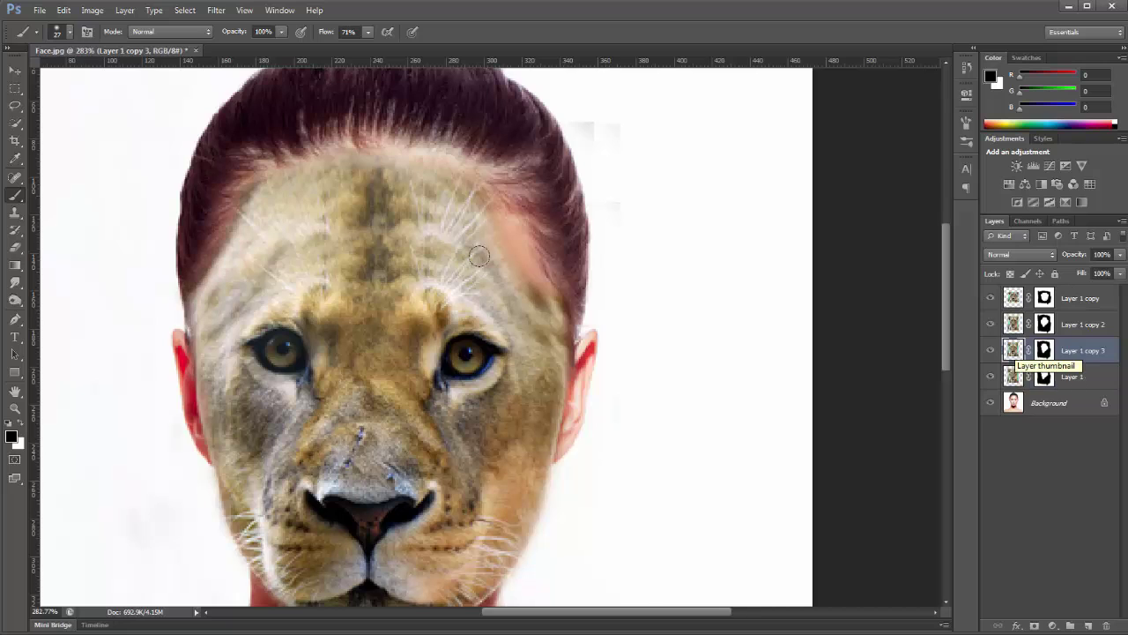
pyautogui.click(15, 70)
pyautogui.moveTo(380, 343); pyautogui.dragTo(430, 342)
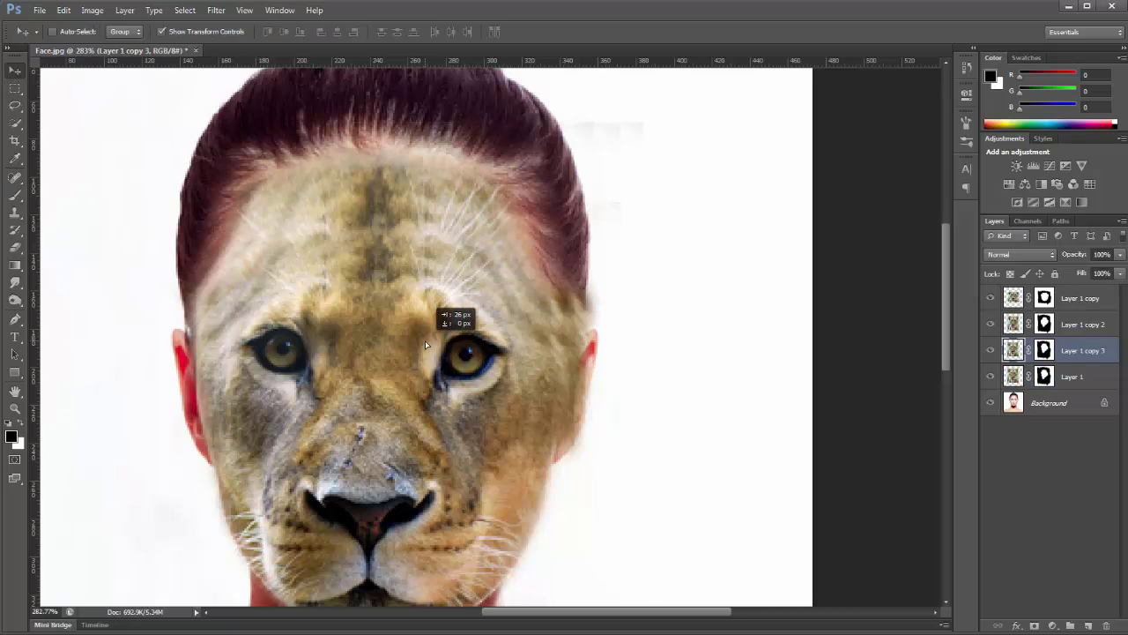
# - Paint black on the new copy's mask with the 27 px brush to remove fur from the right-hand ear and hair edge
pyautogui.click(1045, 351)
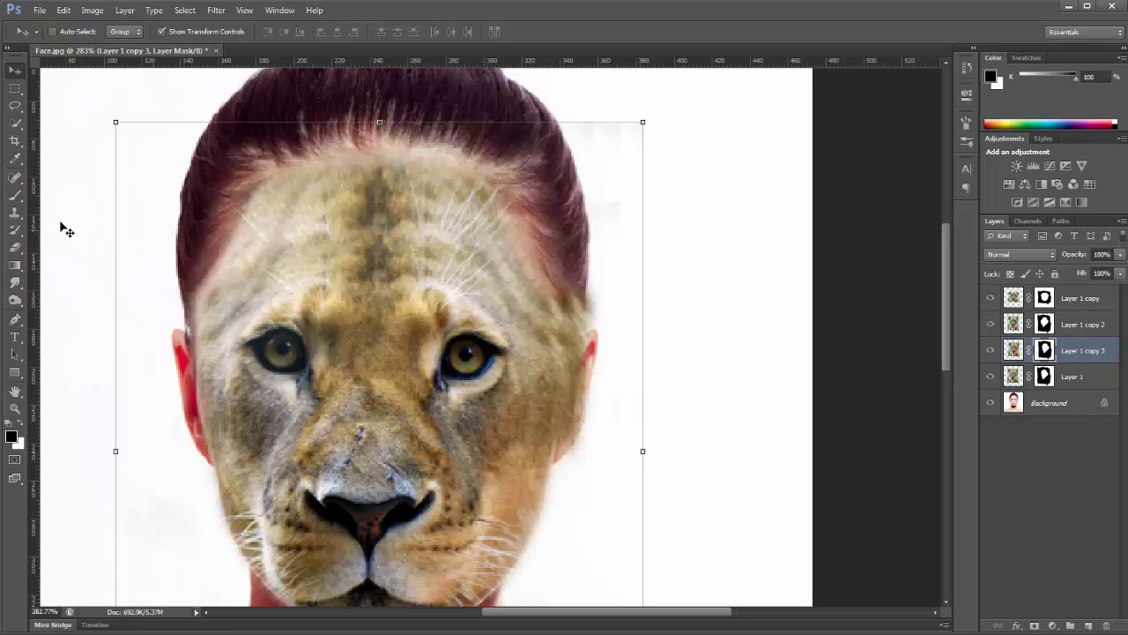
pyautogui.click(15, 195)
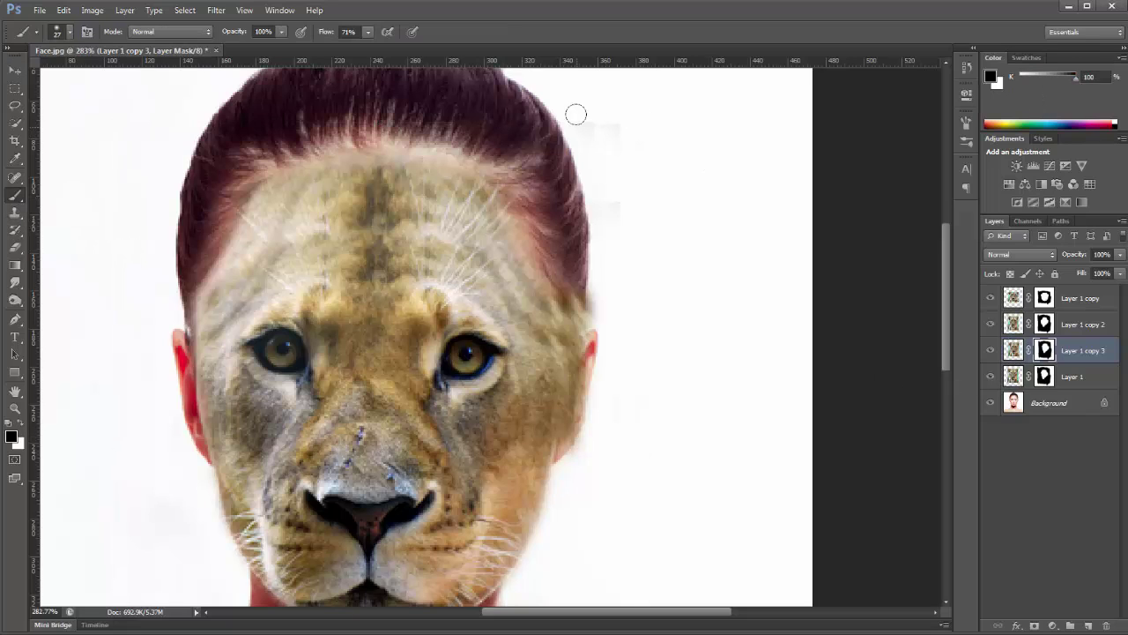
pyautogui.moveTo(586, 264)
pyautogui.mouseDown()
pyautogui.moveTo(582, 396)
pyautogui.moveTo(569, 425)
pyautogui.moveTo(576, 301)
pyautogui.mouseUp()
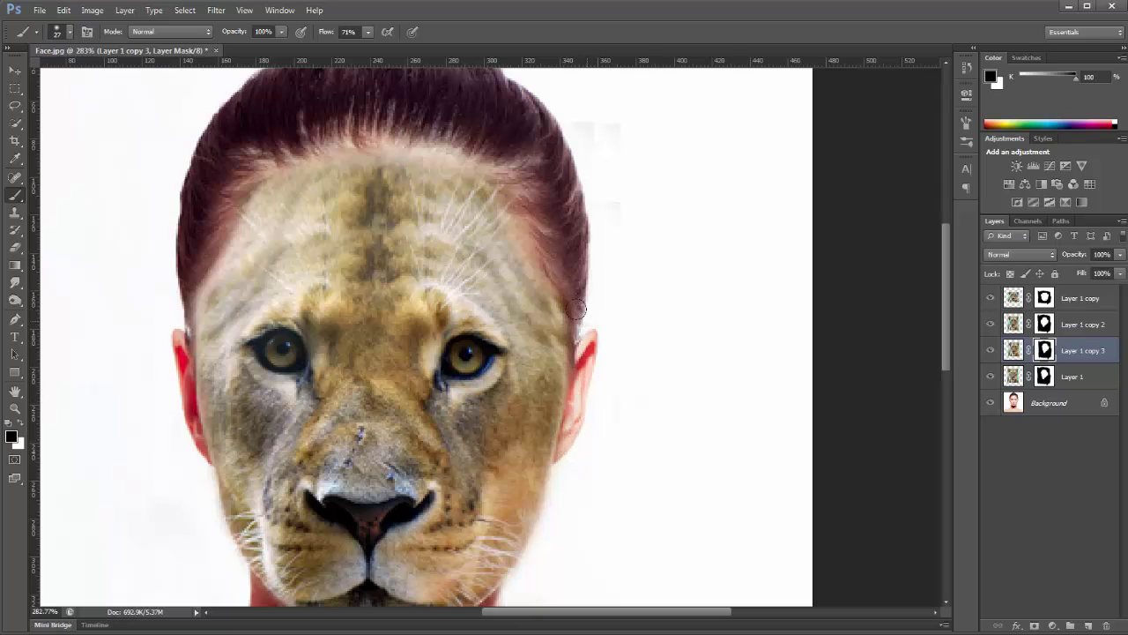
# - Check each lion layer's visibility in turn and mask out the stray grey specks on the white background beside the head
pyautogui.click(990, 376)
pyautogui.click(989, 377)
pyautogui.click(1047, 377)
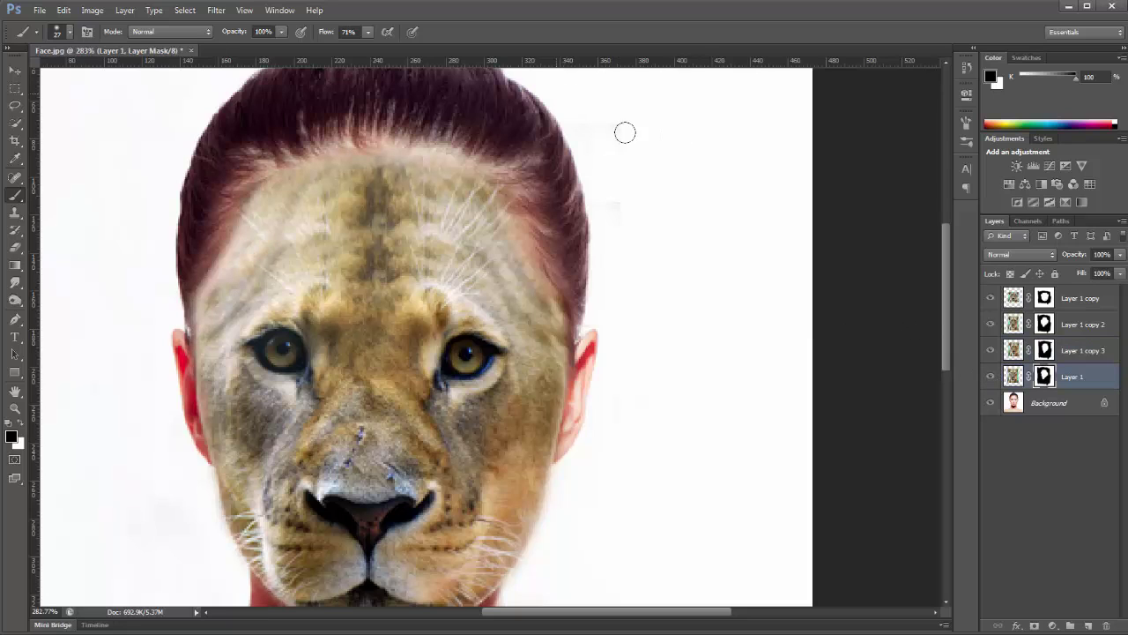
pyautogui.click(991, 351)
pyautogui.click(990, 324)
pyautogui.click(989, 323)
pyautogui.click(1044, 323)
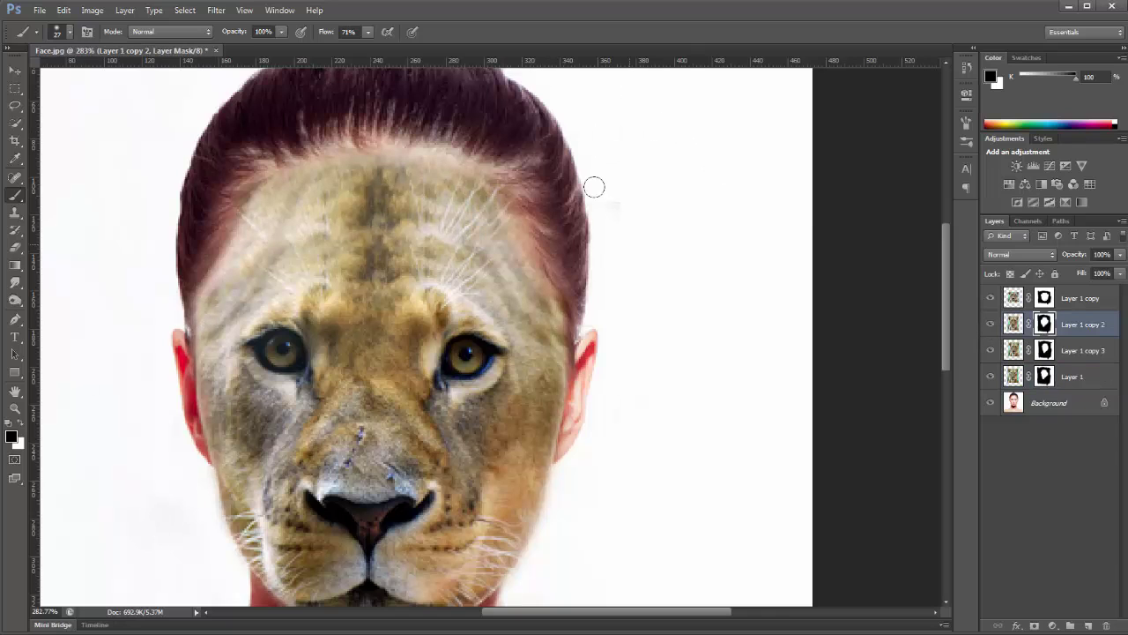
pyautogui.click(991, 297)
pyautogui.click(990, 297)
pyautogui.click(1047, 298)
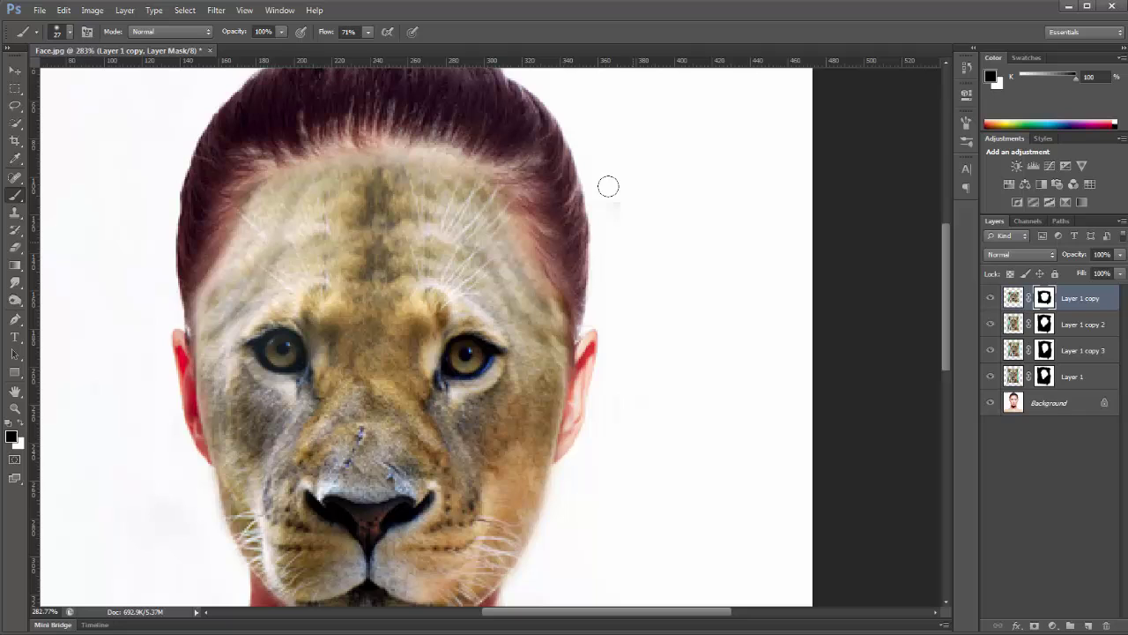
# - Hide and show the two lowest lion layers to check which temple each one covers
pyautogui.click(991, 376)
pyautogui.click(990, 376)
pyautogui.click(990, 377)
pyautogui.click(991, 376)
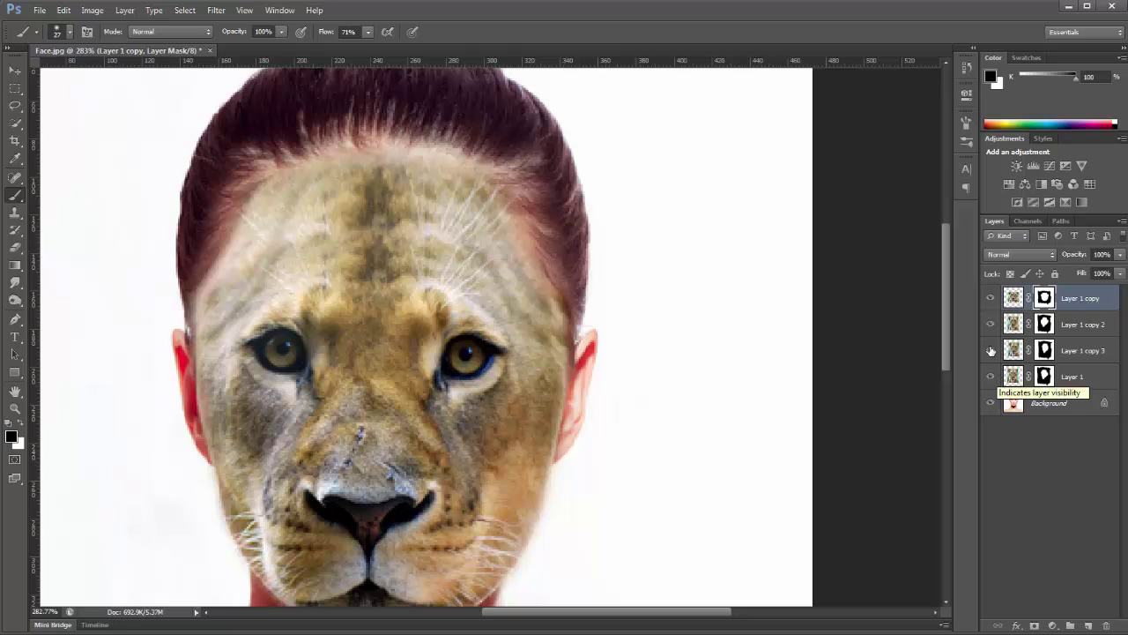
pyautogui.click(991, 350)
pyautogui.click(990, 351)
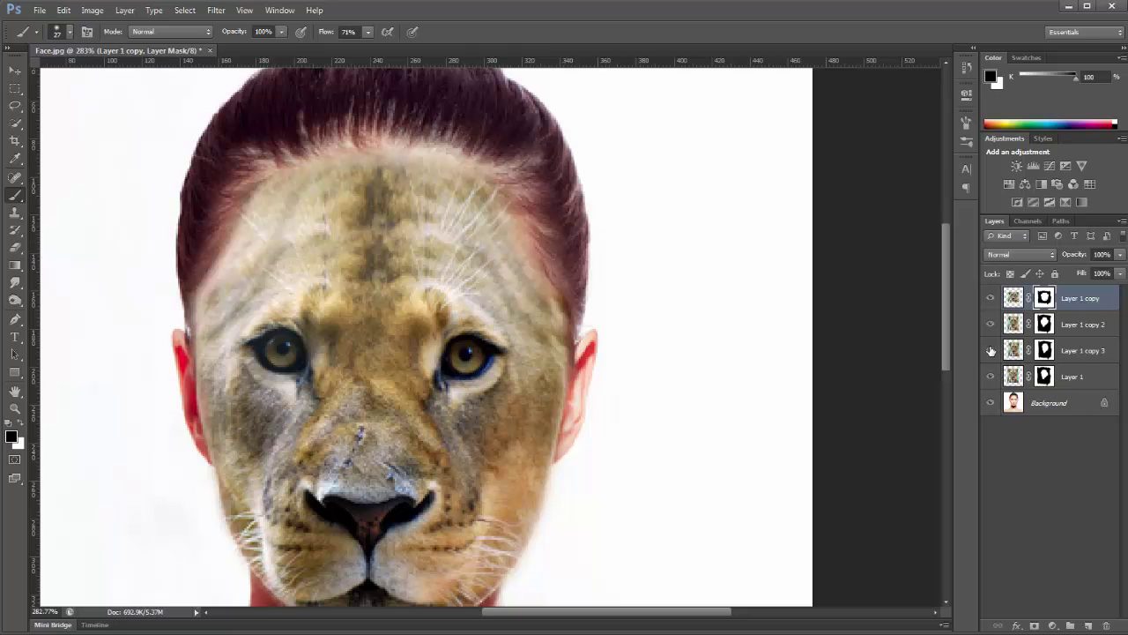
# - Paint white on the Layer 1 copy 3 mask along the right-hand temple to bring back fur near the hairline
pyautogui.click(1045, 351)
pyautogui.scroll(3, 670, 202)
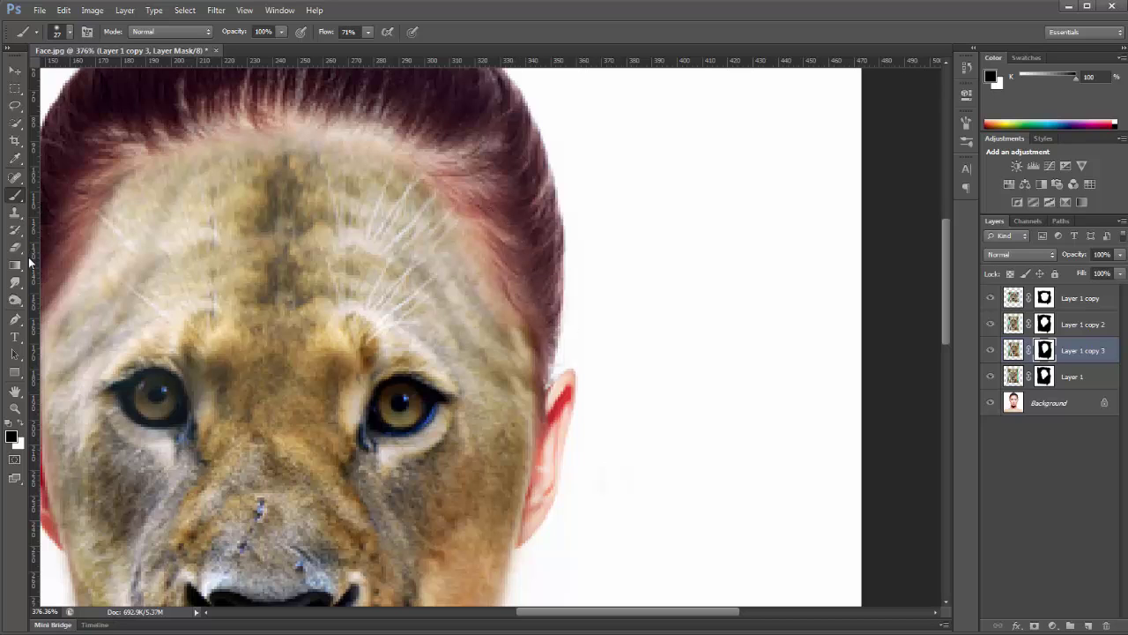
pyautogui.click(22, 426)
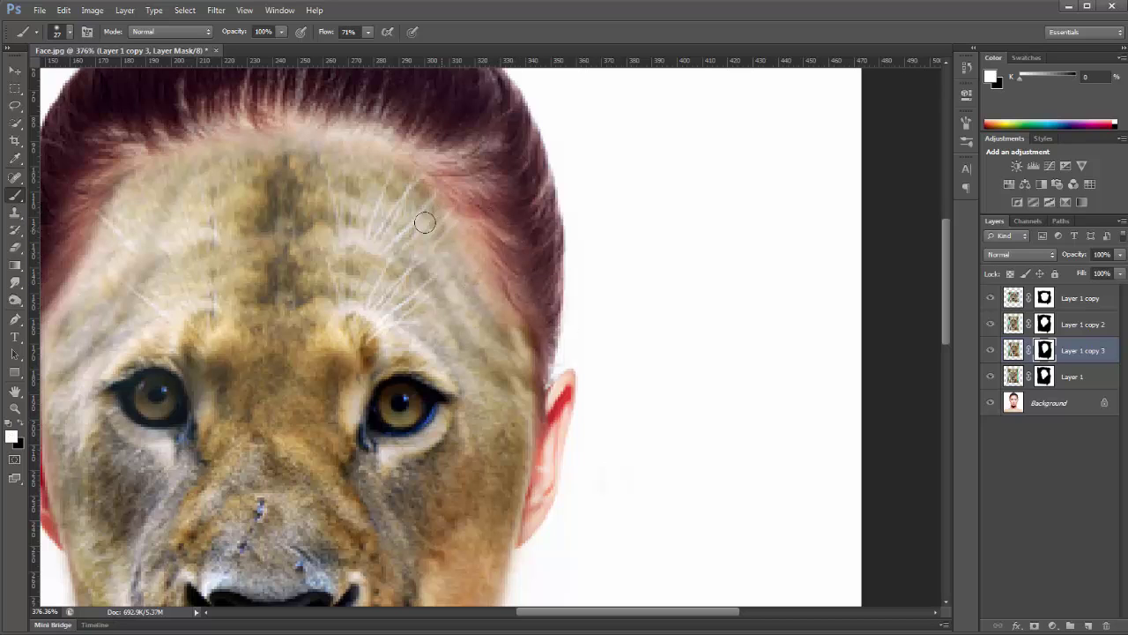
pyautogui.moveTo(440, 228)
pyautogui.mouseDown()
pyautogui.moveTo(467, 292)
pyautogui.moveTo(467, 276)
pyautogui.mouseUp()
# - Toggle Layer 1 copy 2 and Layer 1 to find which one covers the left-hand temple
pyautogui.hscroll(-3, 211, 252)
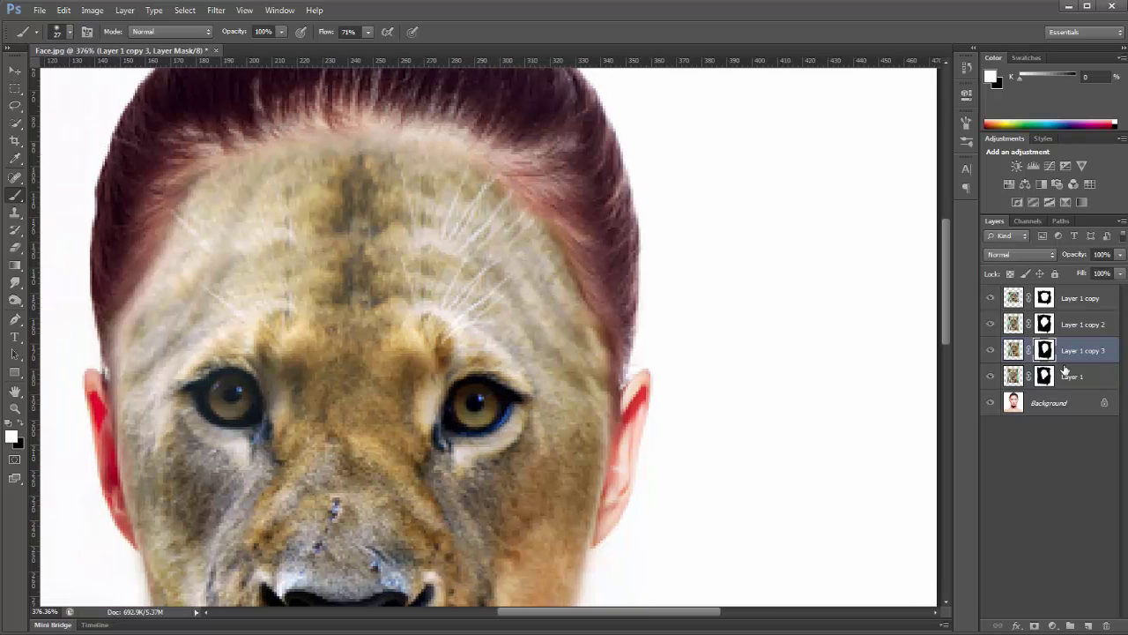
pyautogui.click(991, 326)
pyautogui.click(991, 325)
pyautogui.click(990, 376)
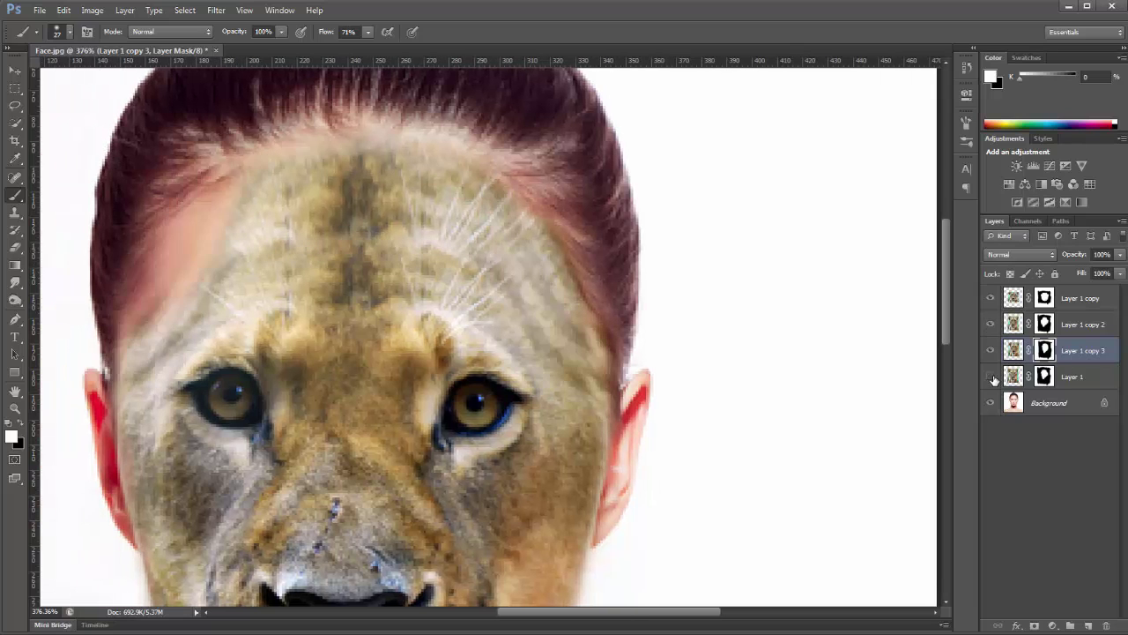
pyautogui.click(990, 376)
# - Try painting white on the Layer 1 mask along the left-hand temple, then undo the strokes
pyautogui.click(1057, 376)
pyautogui.hscroll(-3, 188, 256)
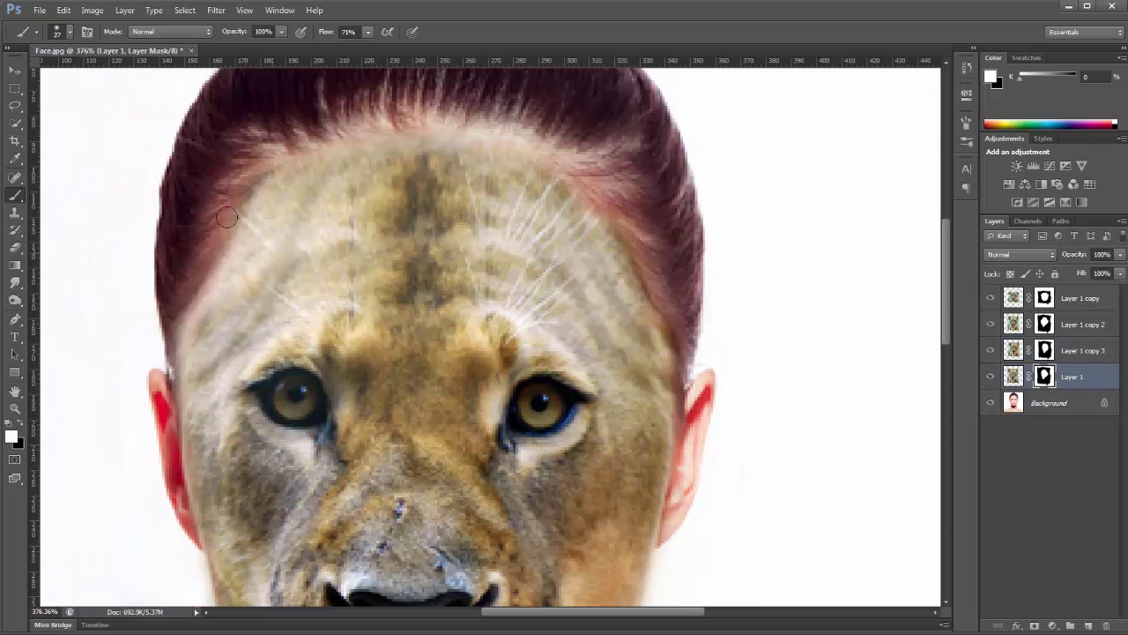
pyautogui.moveTo(204, 245)
pyautogui.mouseDown()
pyautogui.moveTo(184, 266)
pyautogui.moveTo(195, 304)
pyautogui.moveTo(272, 321)
pyautogui.mouseUp()
pyautogui.hotkey('ctrl', 'alt', 'z')
pyautogui.hotkey('ctrl', 'alt', 'z')
# - View the whole composite at 100% to examine the blended lion face
pyautogui.scroll(-5, 420, 204)
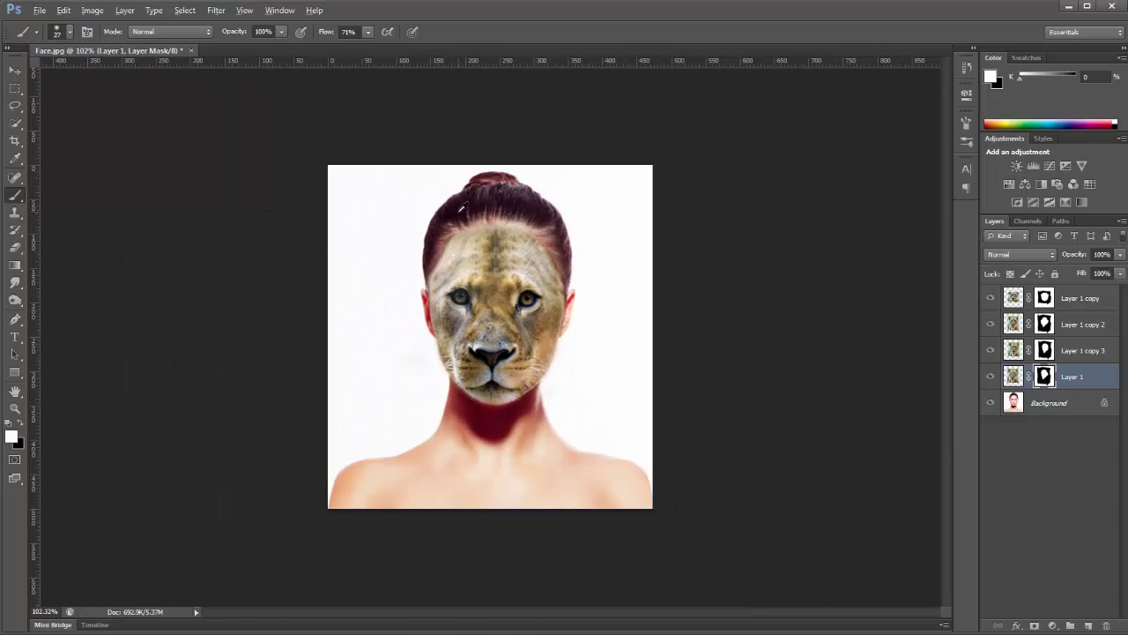
pyautogui.click(244, 10)
pyautogui.click(278, 153)
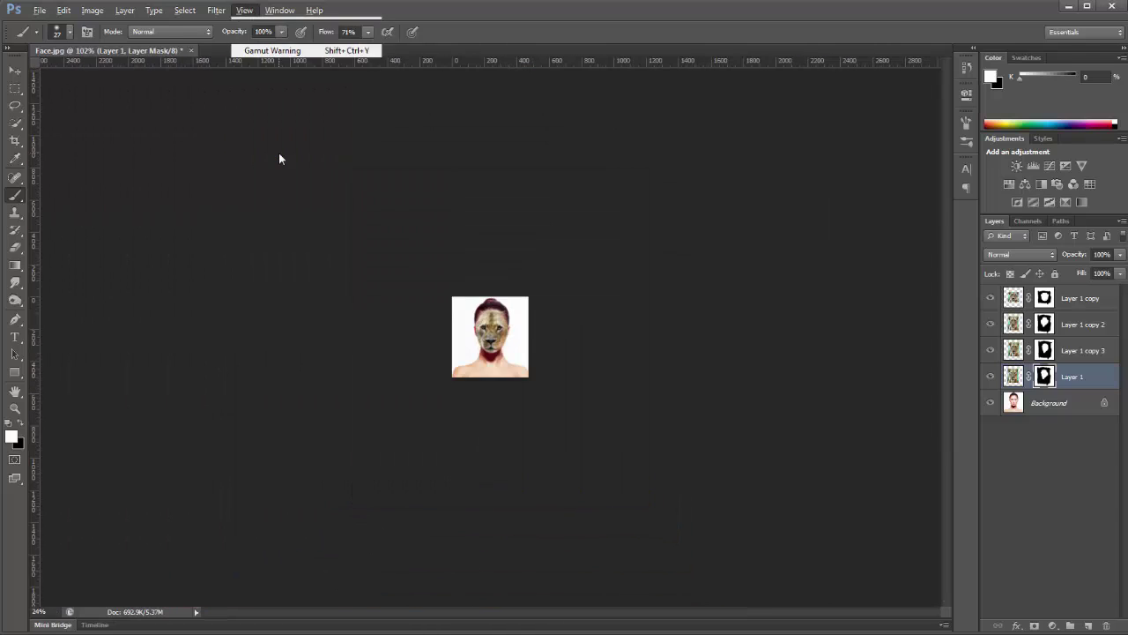
pyautogui.click(256, 9)
pyautogui.click(264, 136)
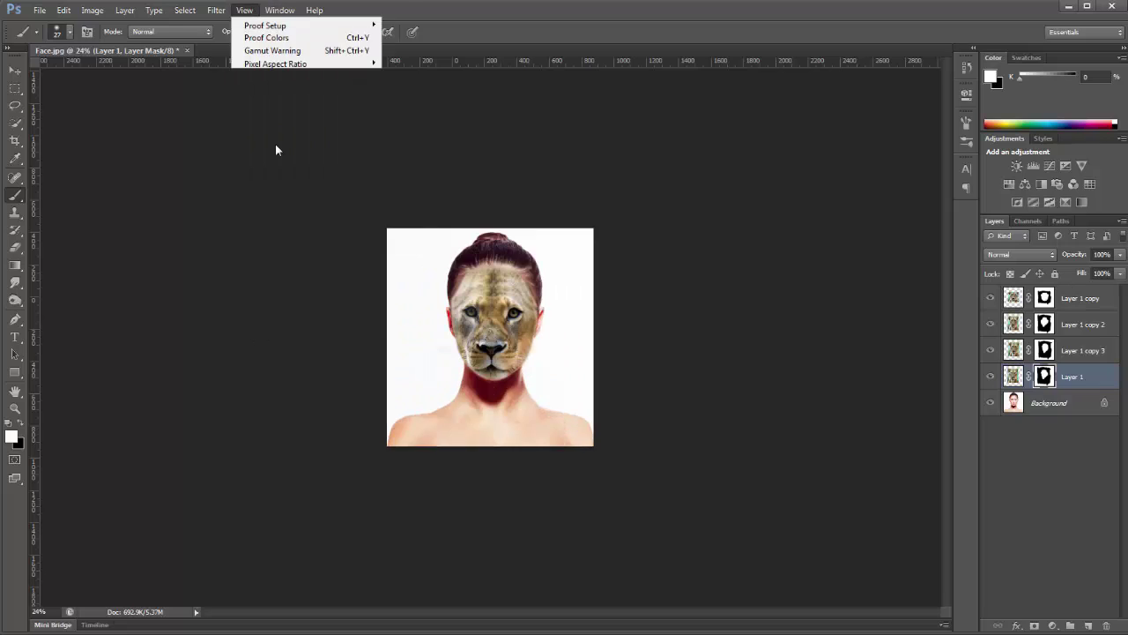
# - Select all four lion layers, combine them into one group, and check the group's contents
pyautogui.click(15, 70)
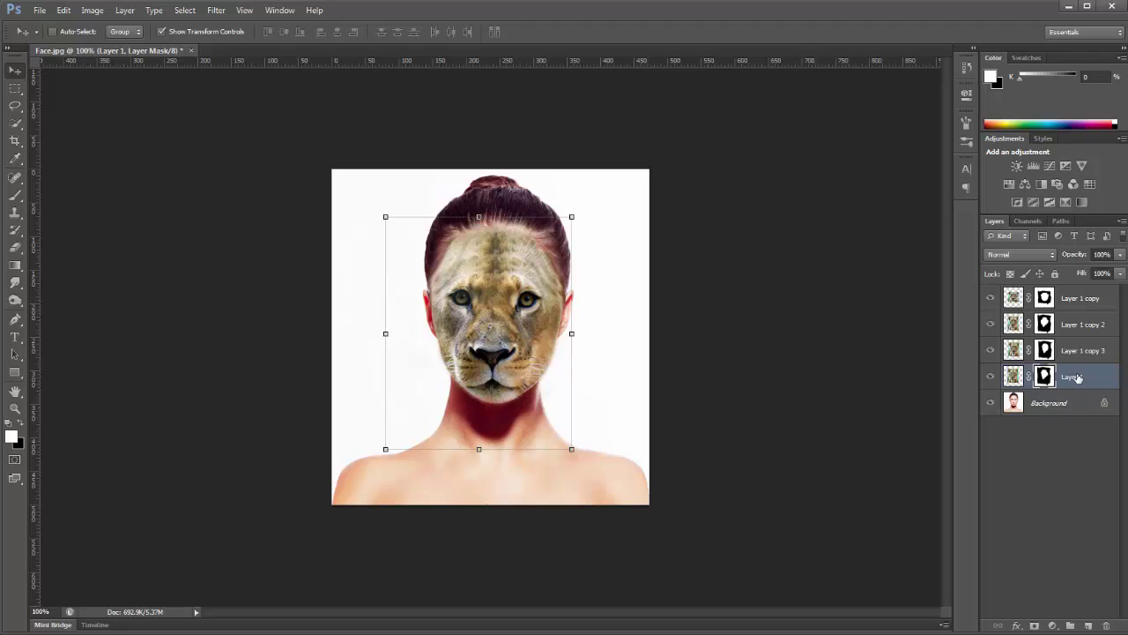
pyautogui.keyDown('shift'); pyautogui.click(1095, 299); pyautogui.keyUp('shift')
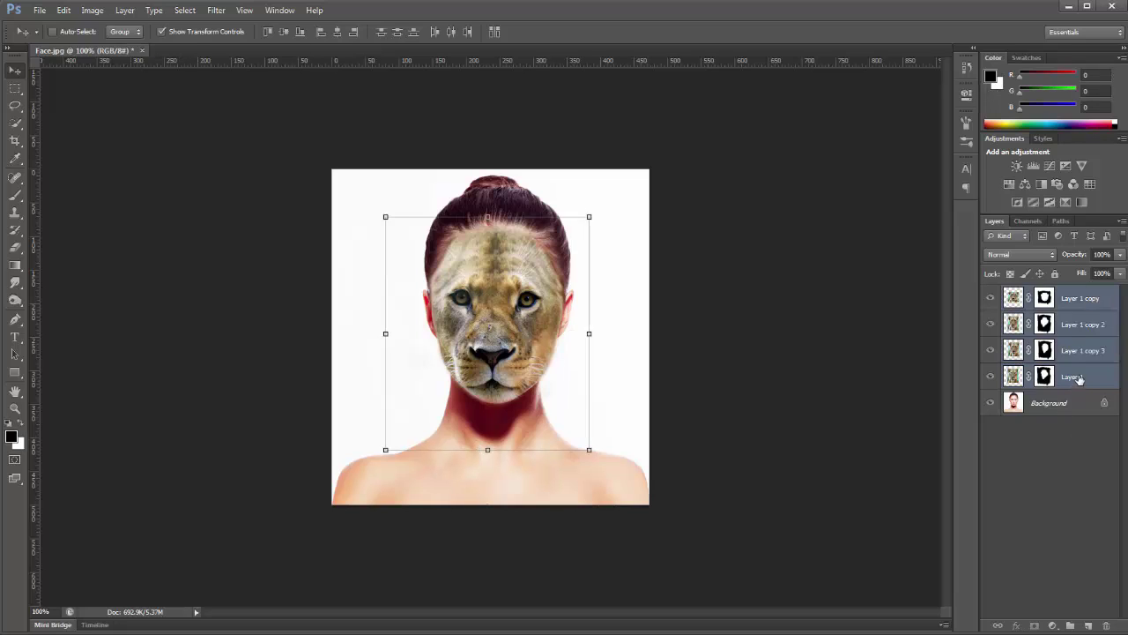
pyautogui.moveTo(1084, 376); pyautogui.dragTo(1071, 625)
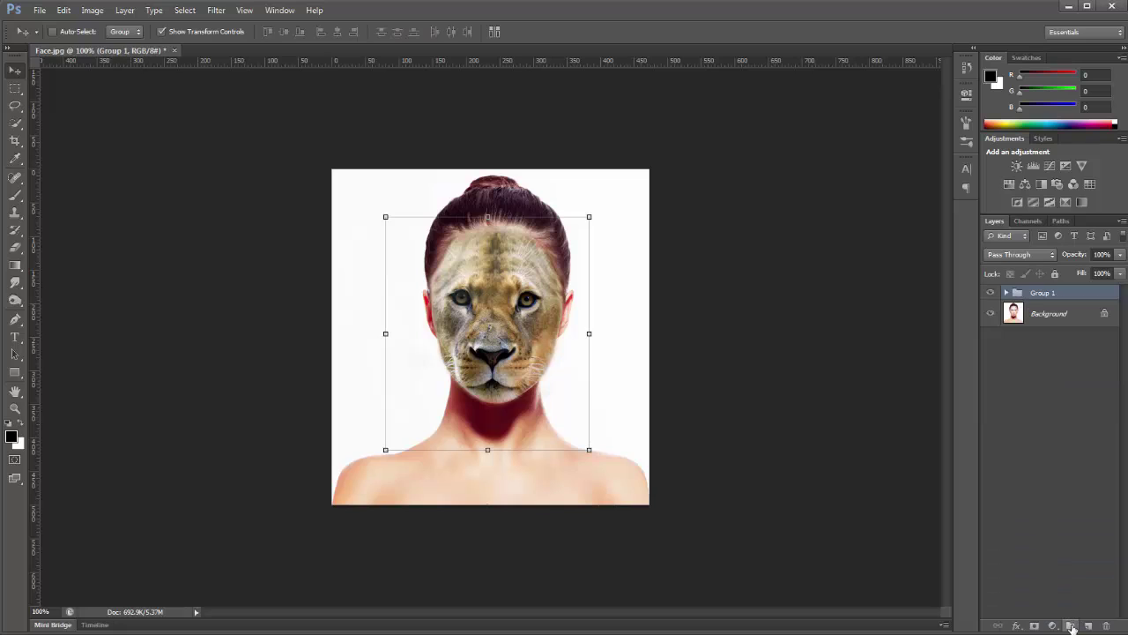
pyautogui.click(1007, 293)
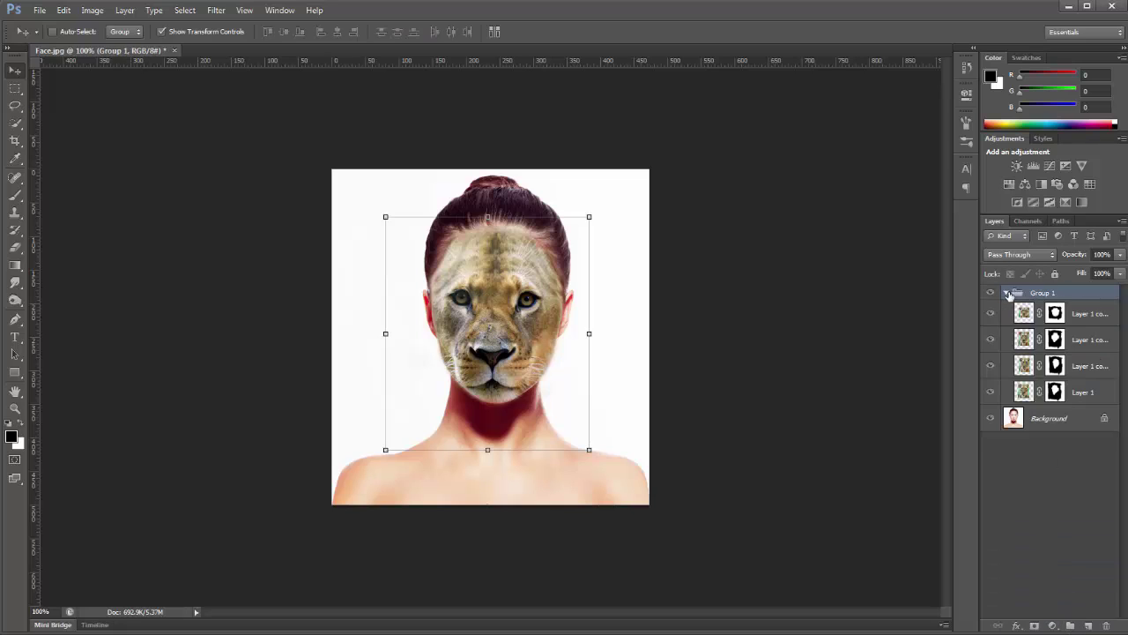
pyautogui.click(1008, 293)
pyautogui.click(1007, 293)
pyautogui.click(1008, 293)
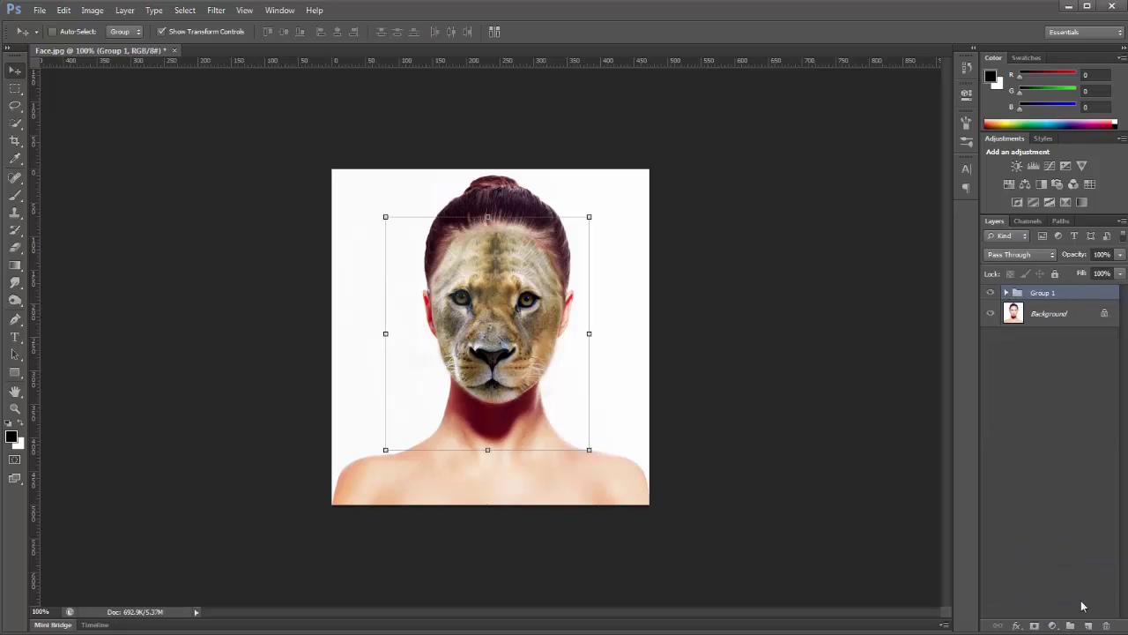
# - Add a white layer mask to the lion group and turn off the transform controls
pyautogui.click(1035, 625)
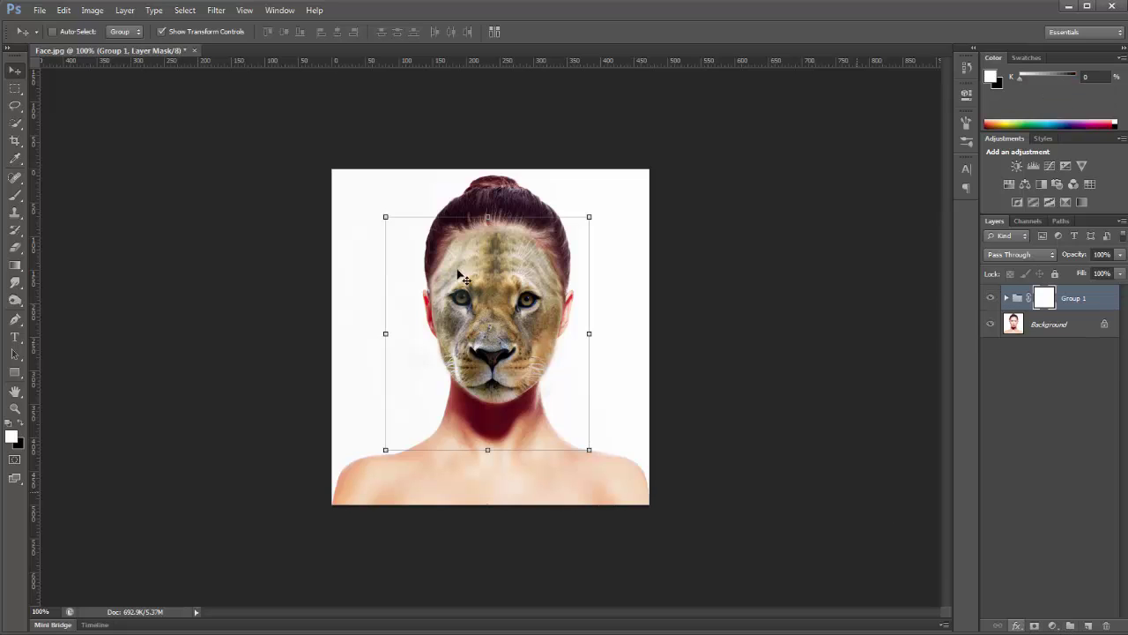
pyautogui.click(214, 32)
pyautogui.keyDown('alt'); pyautogui.scroll(3, 930, 376); pyautogui.keyUp('alt')
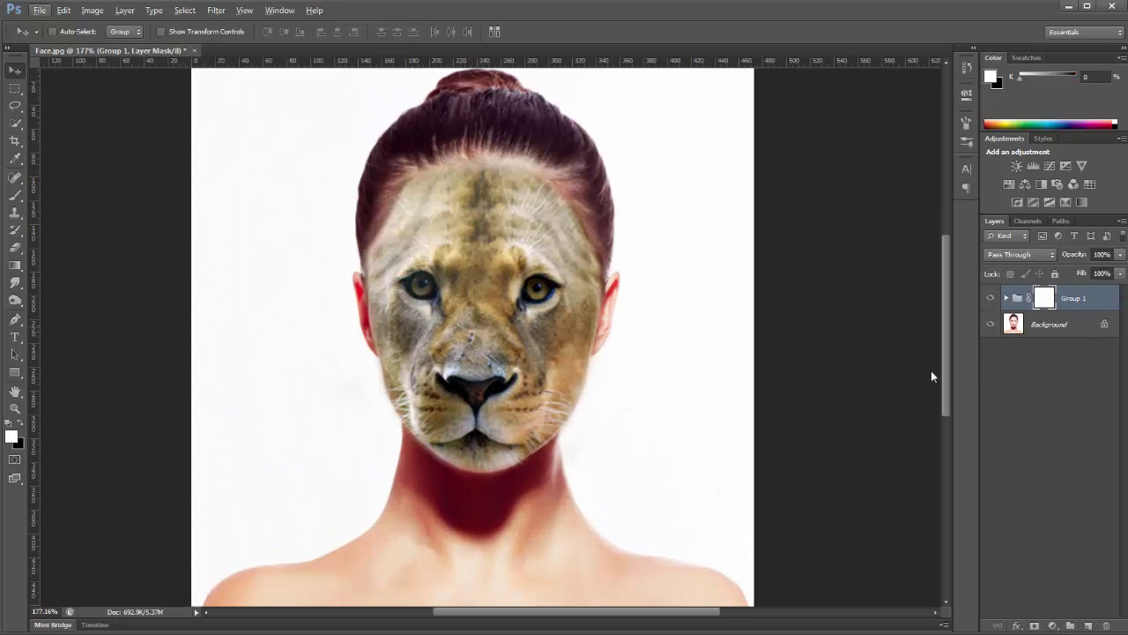
pyautogui.scroll(1, 932, 352)
pyautogui.click(1006, 298)
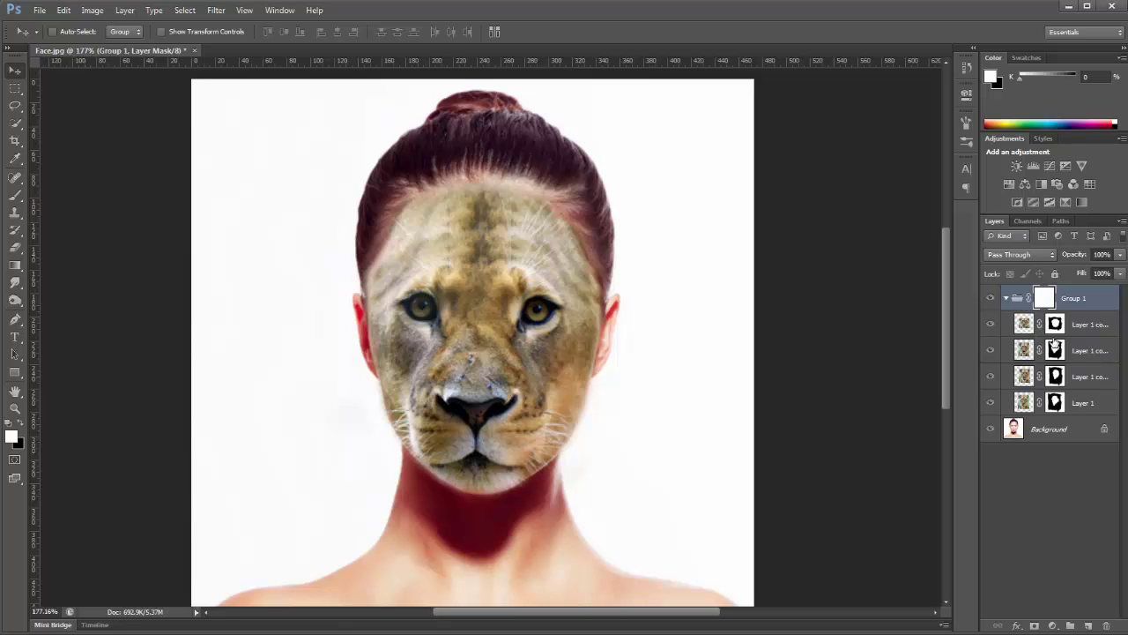
pyautogui.click(1006, 298)
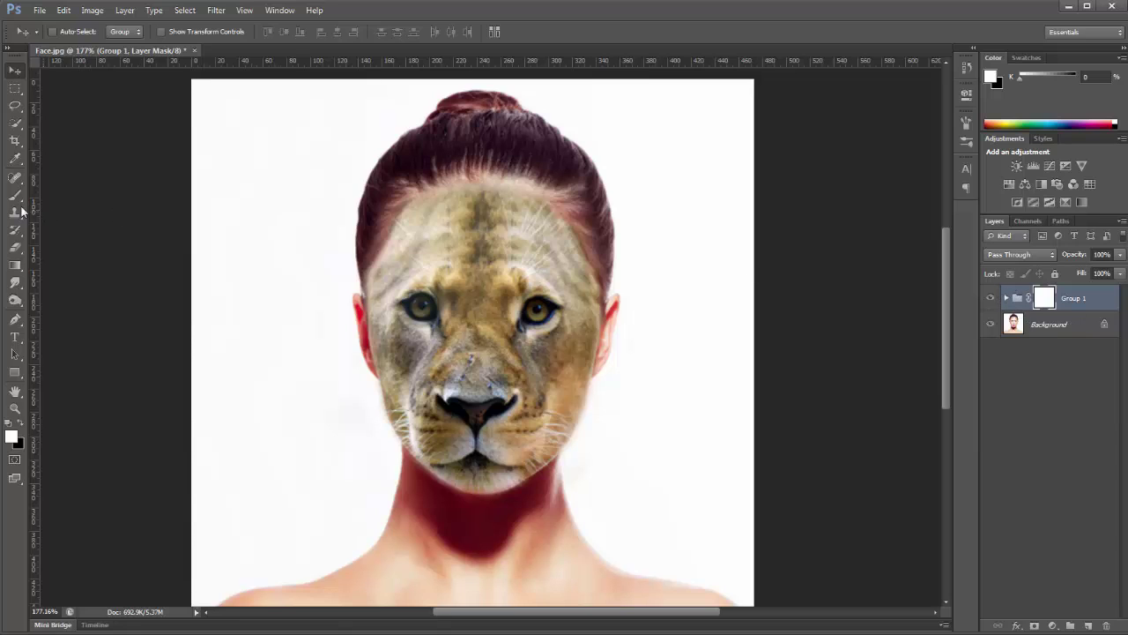
# - Paint black on the group mask with a 42 px brush to reveal the woman's right-hand forehead, eye and upper cheek
pyautogui.click(20, 425)
pyautogui.click(15, 194)
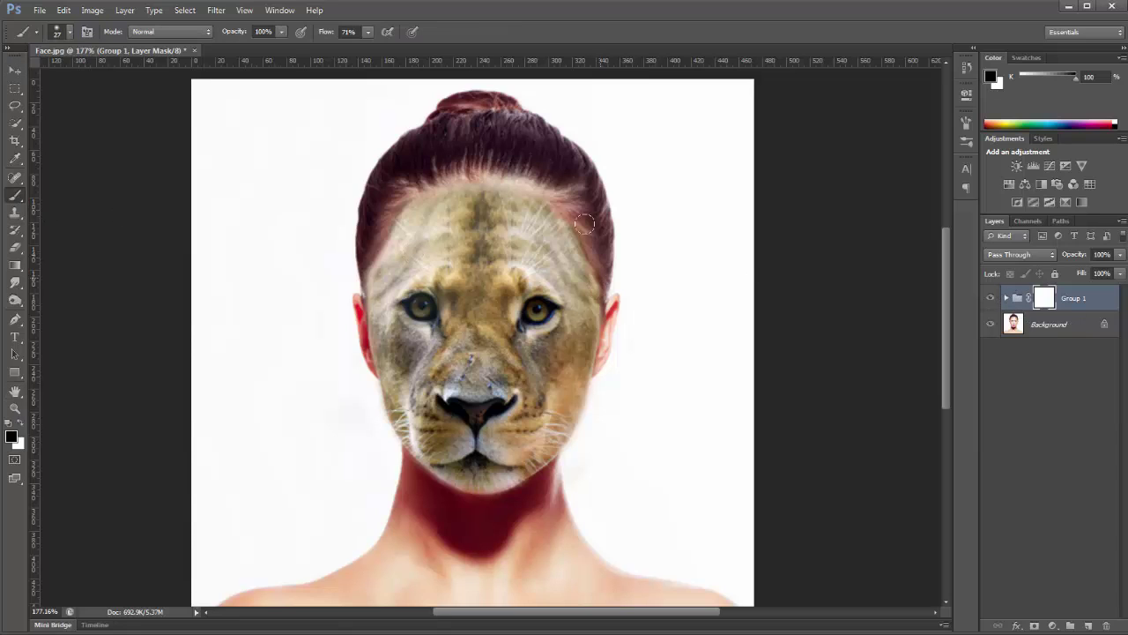
pyautogui.rightClick(537, 231)
pyautogui.moveTo(556, 257); pyautogui.dragTo(566, 253)
pyautogui.press('Return')
pyautogui.moveTo(520, 195)
pyautogui.mouseDown()
pyautogui.moveTo(491, 268)
pyautogui.moveTo(496, 260)
pyautogui.moveTo(524, 315)
pyautogui.moveTo(519, 334)
pyautogui.moveTo(536, 328)
pyautogui.moveTo(541, 355)
pyautogui.moveTo(578, 310)
pyautogui.moveTo(582, 264)
pyautogui.moveTo(522, 253)
pyautogui.moveTo(534, 209)
pyautogui.moveTo(502, 209)
pyautogui.moveTo(491, 177)
pyautogui.moveTo(493, 246)
pyautogui.moveTo(490, 197)
pyautogui.mouseUp()
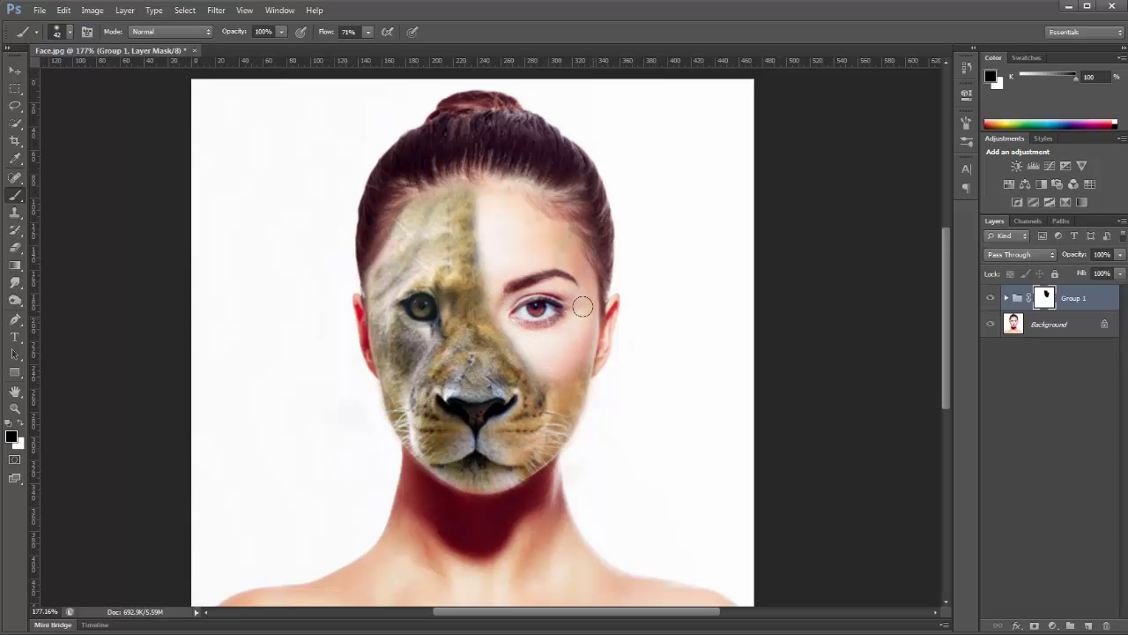
# - Set the mask brush to 60 px with lower hardness and view the half-lion composite at 100%
pyautogui.rightClick(573, 340)
pyautogui.click(628, 373)
pyautogui.click(590, 406)
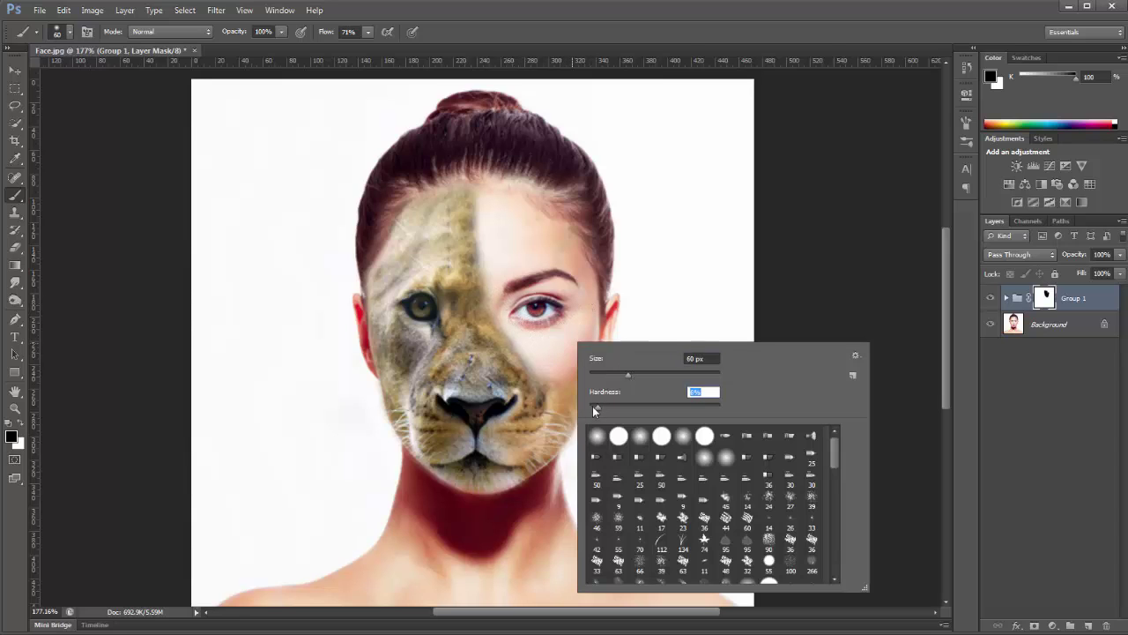
pyautogui.click(552, 327)
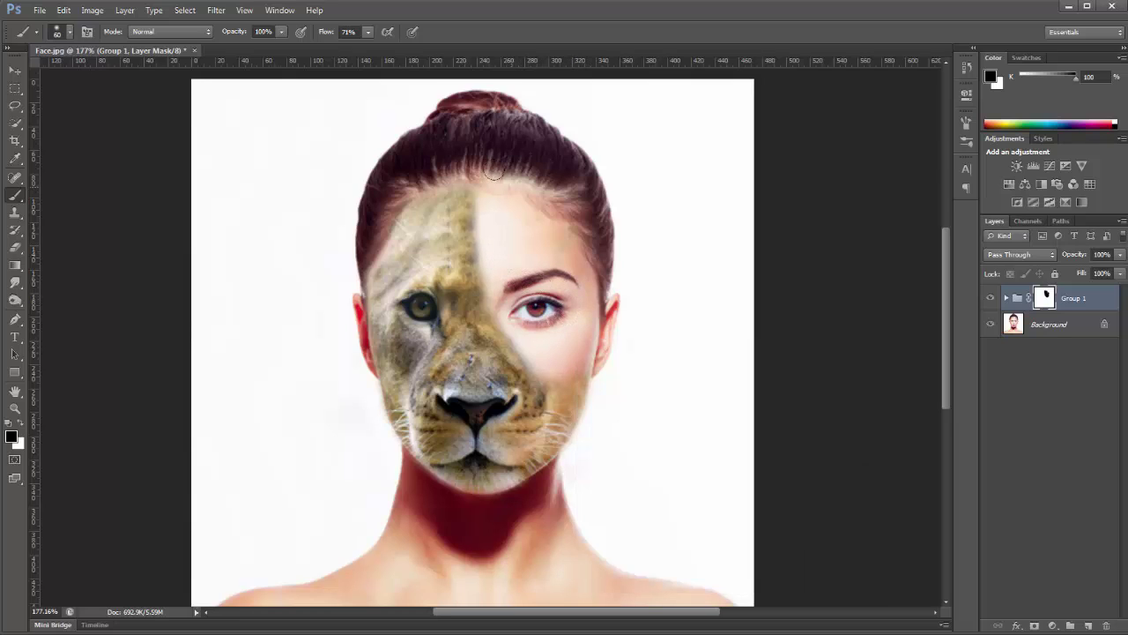
pyautogui.click(245, 11)
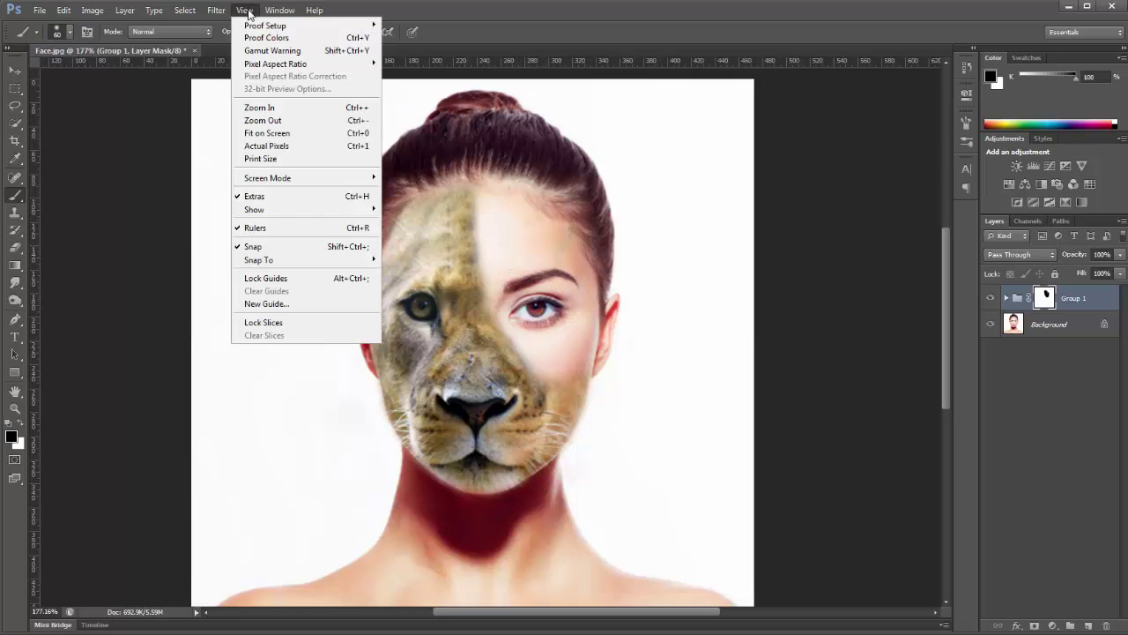
pyautogui.click(286, 150)
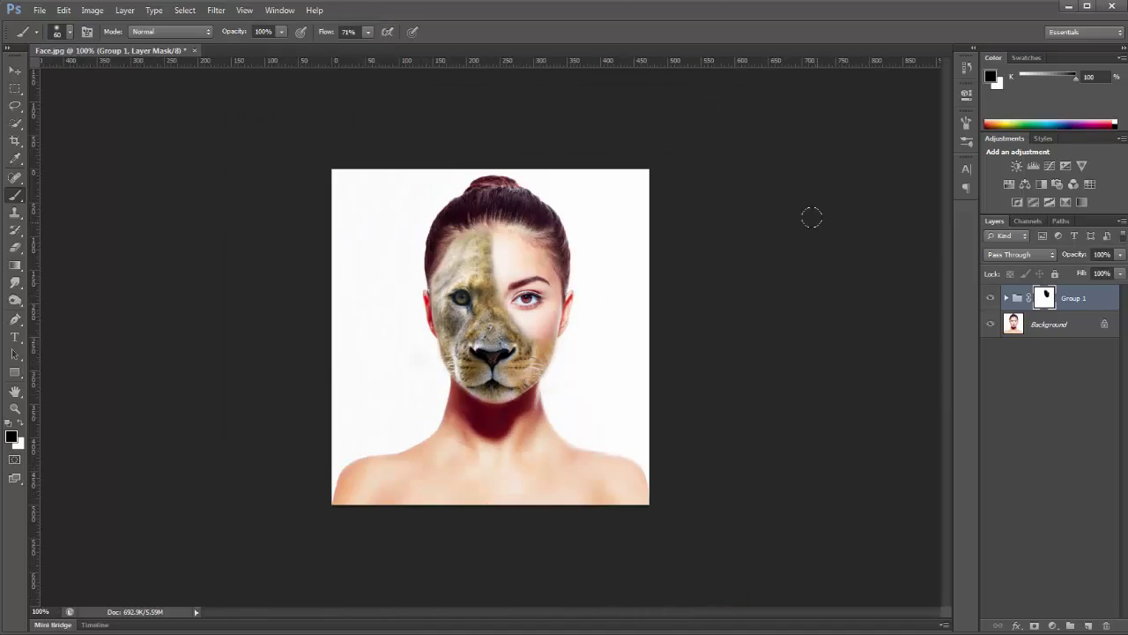